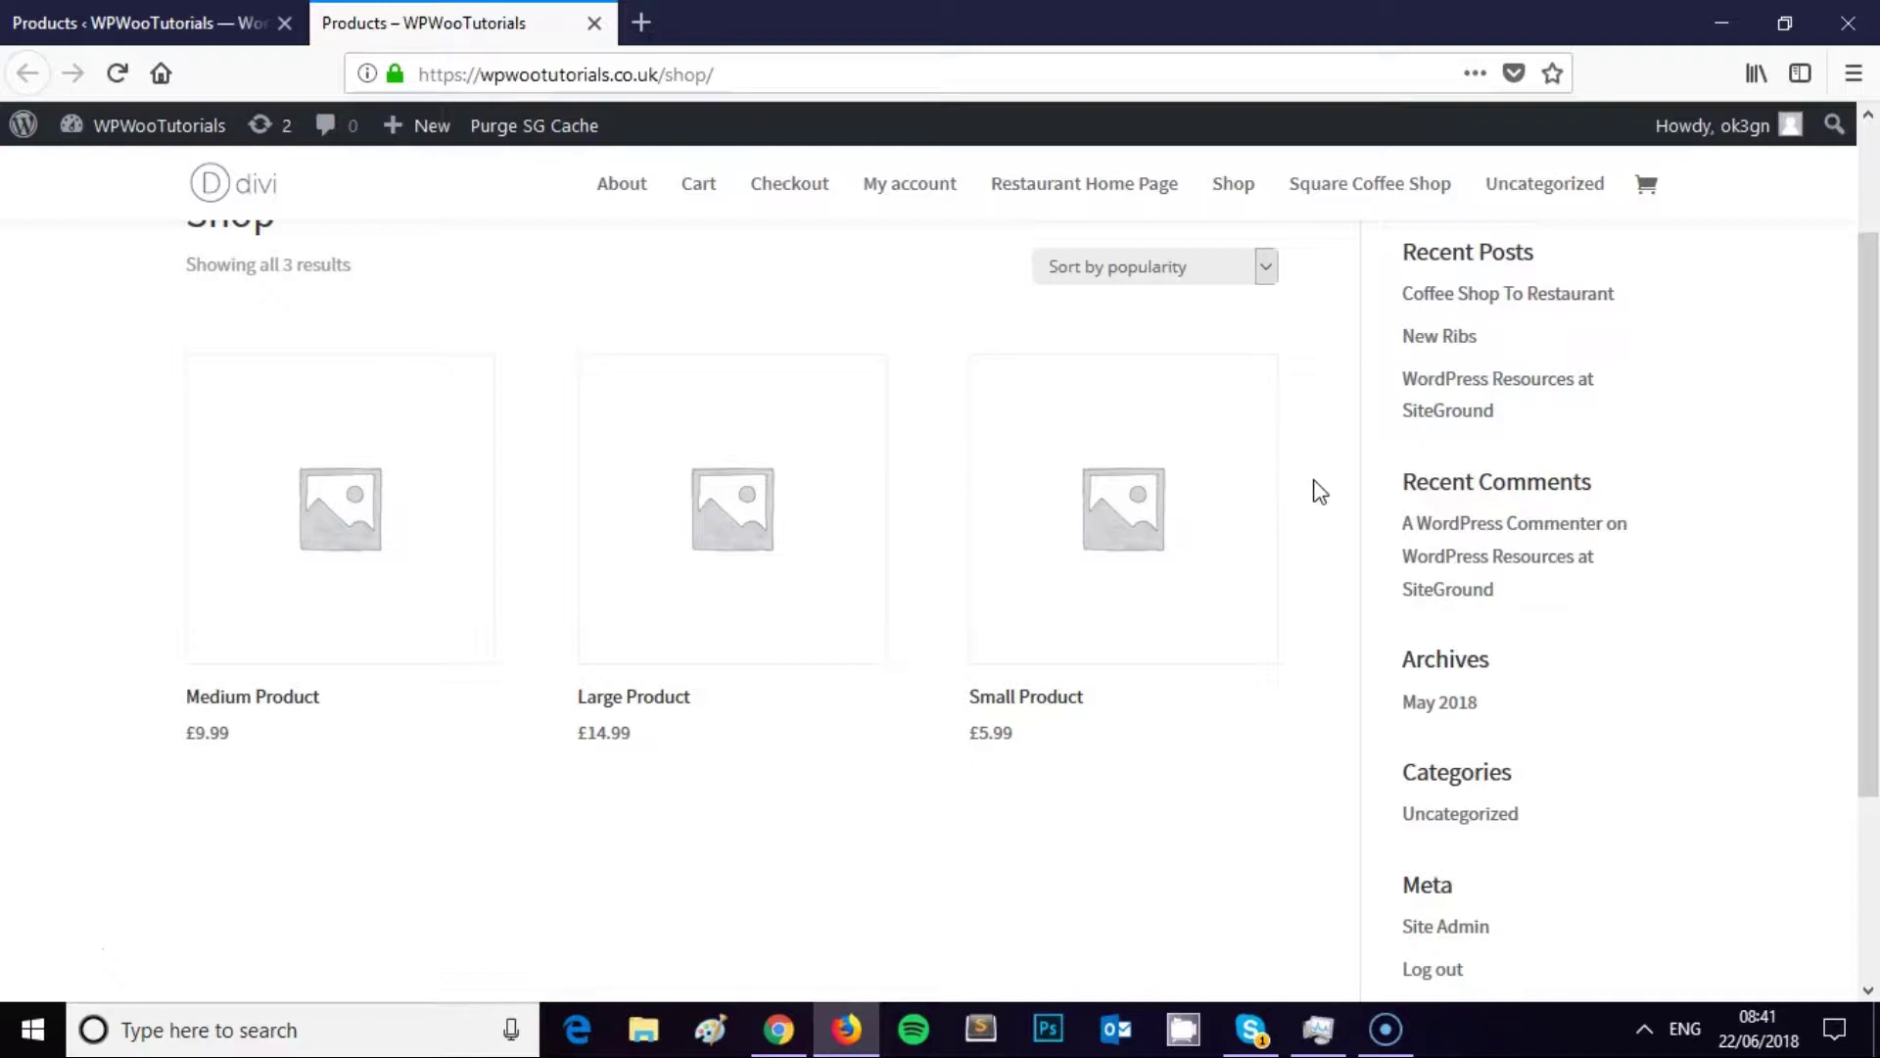
Step: Bring up the admin products Sorting view, currently listing Medium, Large, then Small Product
{"action": "scroll", "coordinate": [1263, 514], "scroll_direction": "up", "scroll_amount": 2}
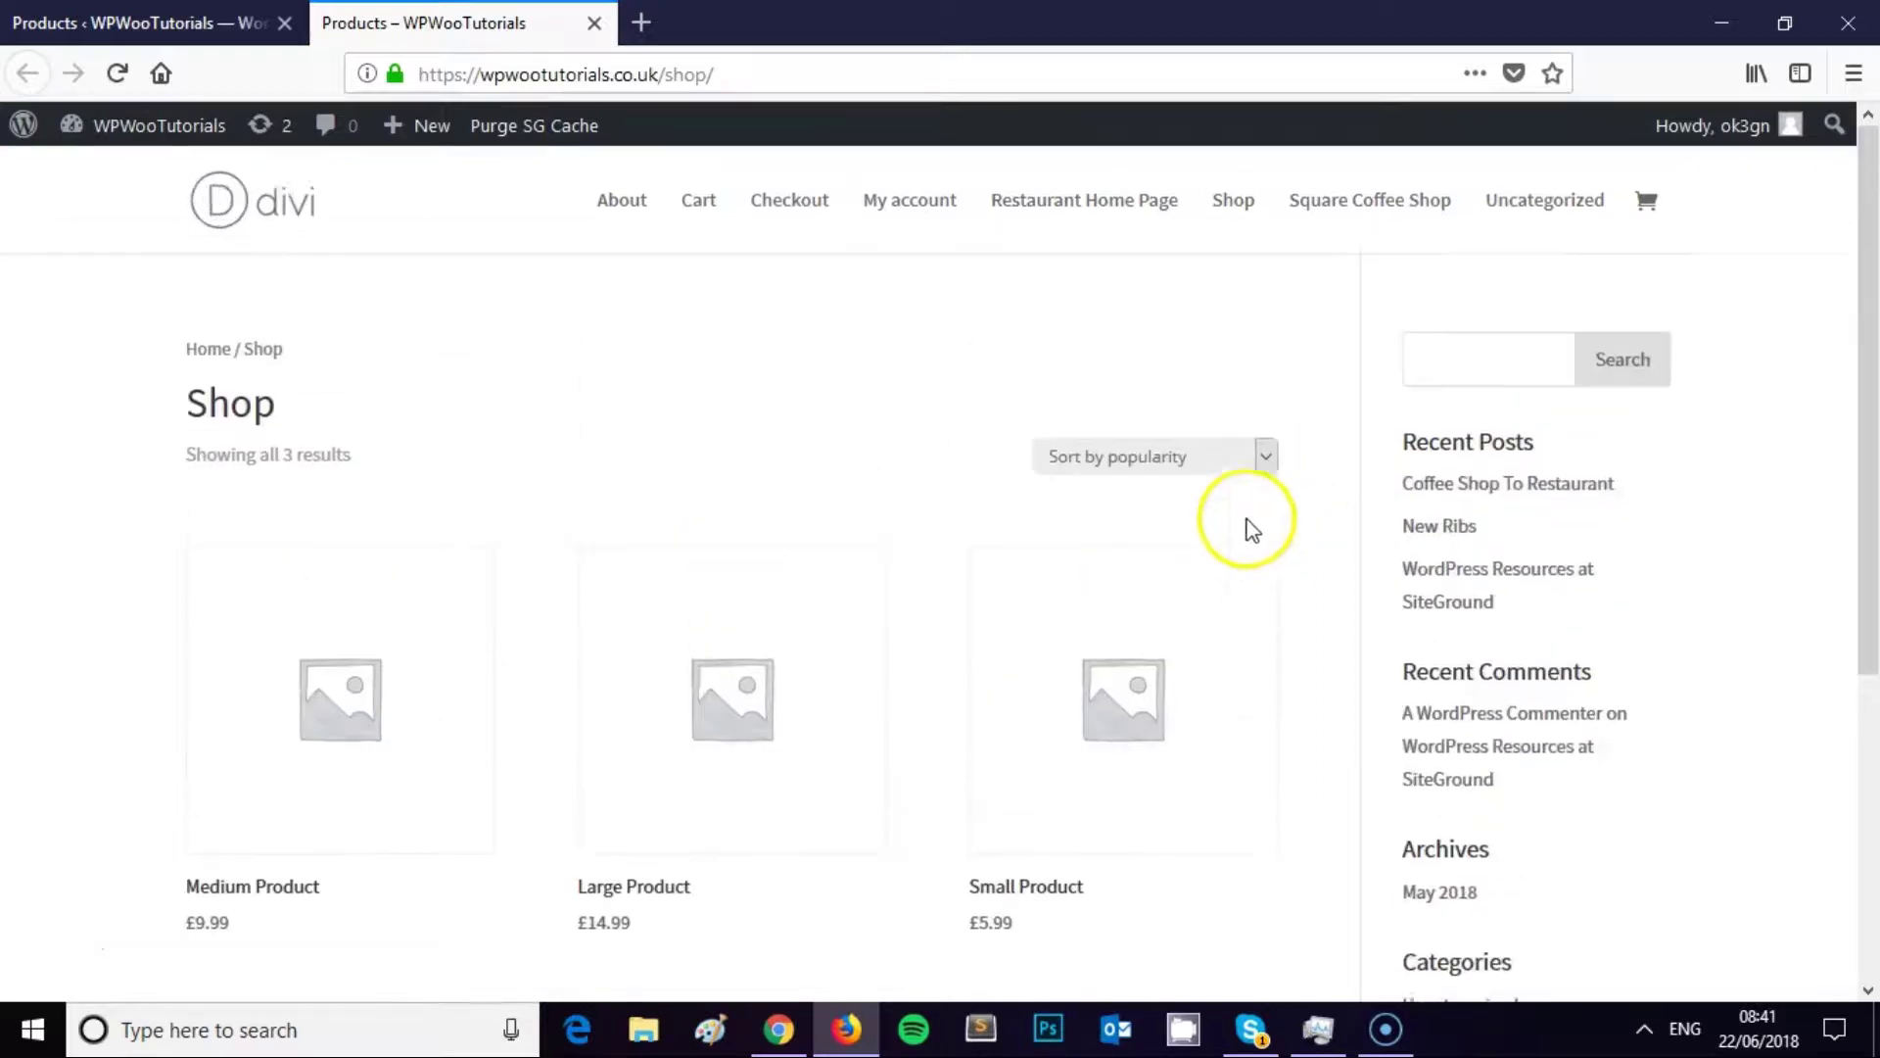
{"action": "scroll", "coordinate": [1012, 545], "scroll_direction": "down", "scroll_amount": 2}
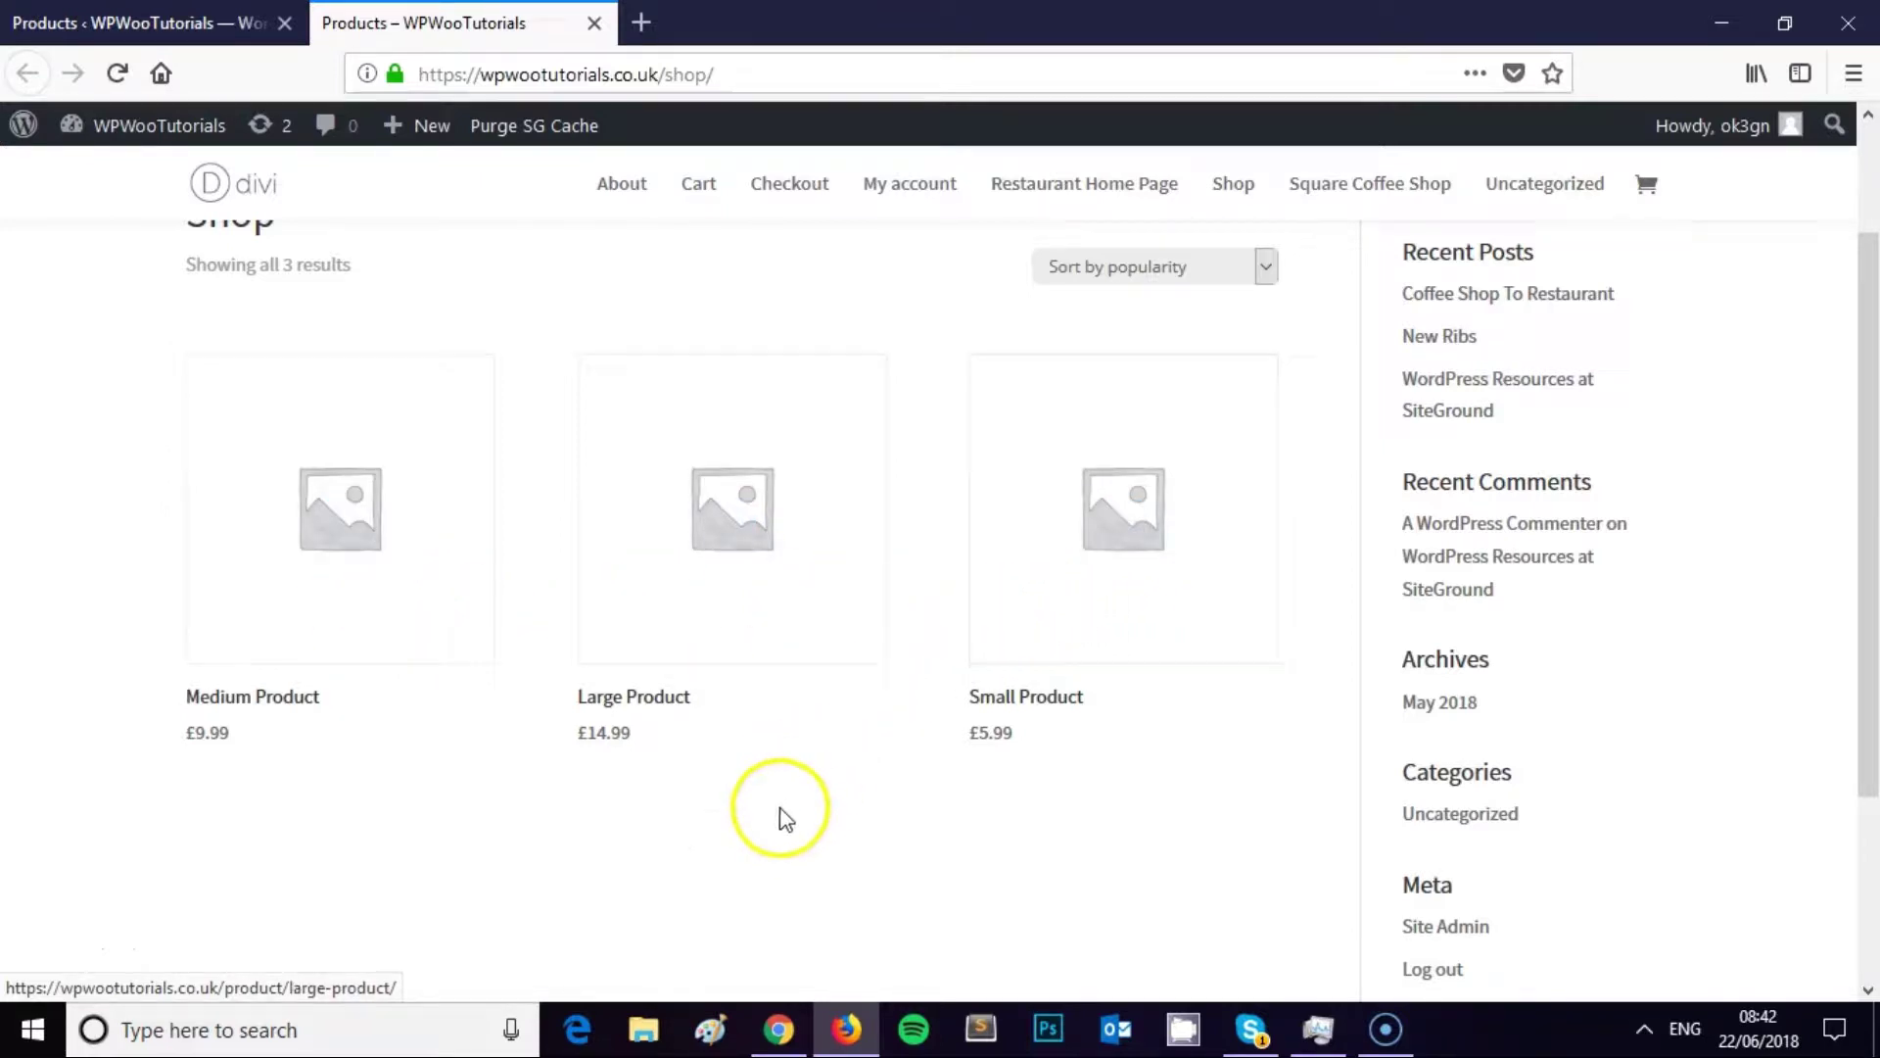
{"action": "scroll", "coordinate": [781, 819], "scroll_direction": "up", "scroll_amount": 2}
{"action": "scroll", "coordinate": [750, 764], "scroll_direction": "down", "scroll_amount": 2}
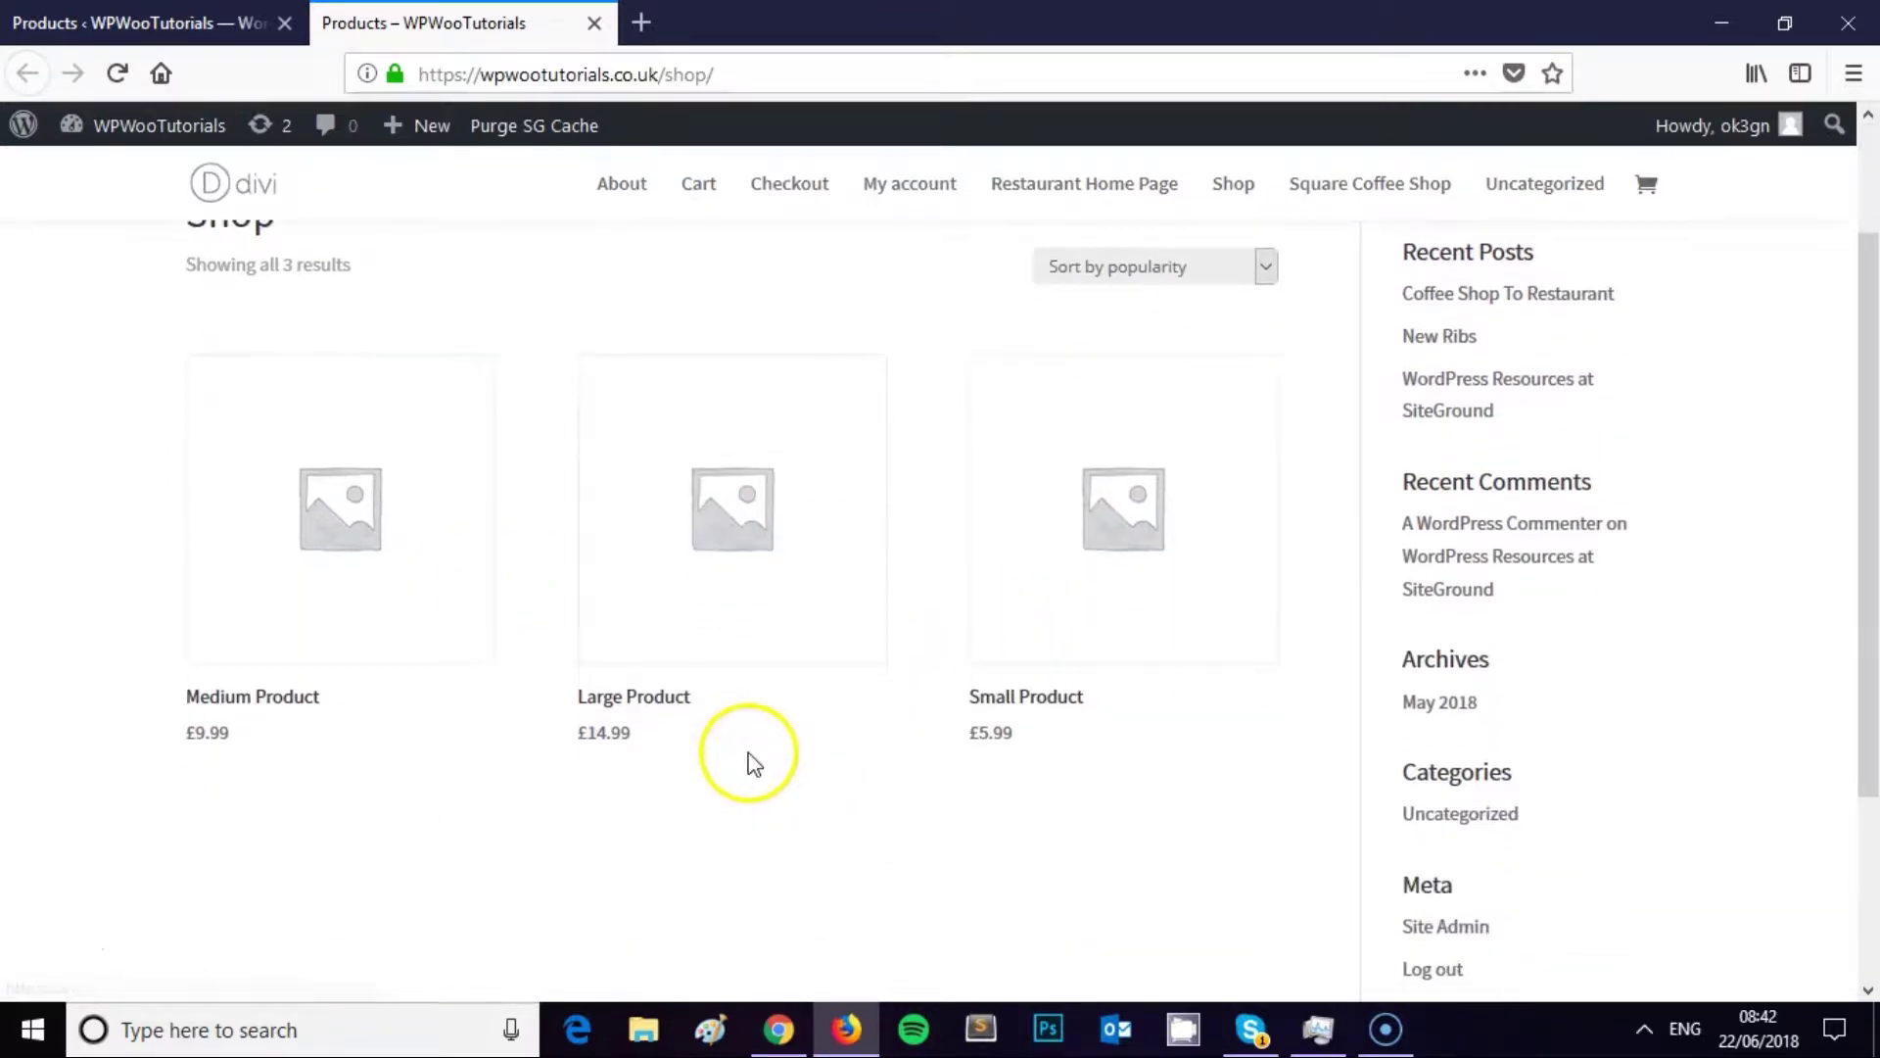
{"action": "scroll", "coordinate": [751, 764], "scroll_direction": "up", "scroll_amount": 2}
{"action": "scroll", "coordinate": [749, 762], "scroll_direction": "down", "scroll_amount": 2}
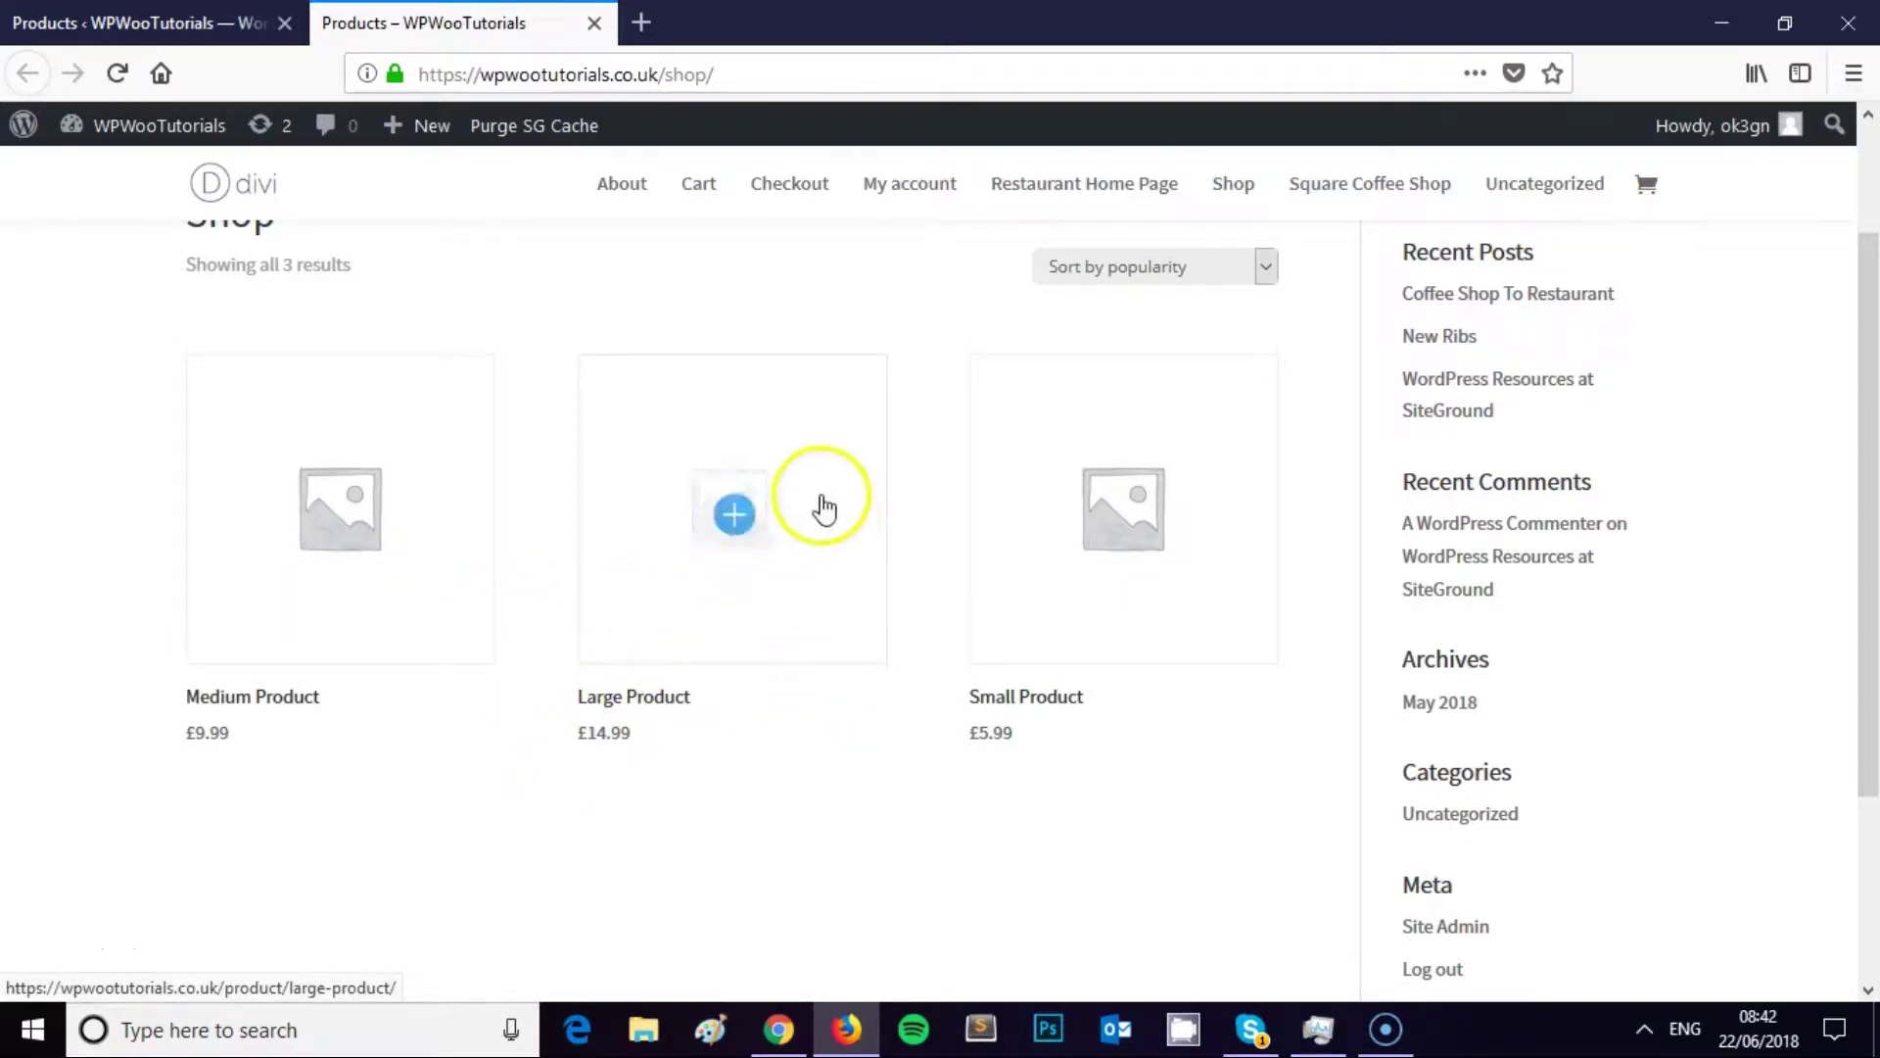
{"action": "scroll", "coordinate": [1271, 573], "scroll_direction": "up", "scroll_amount": 2}
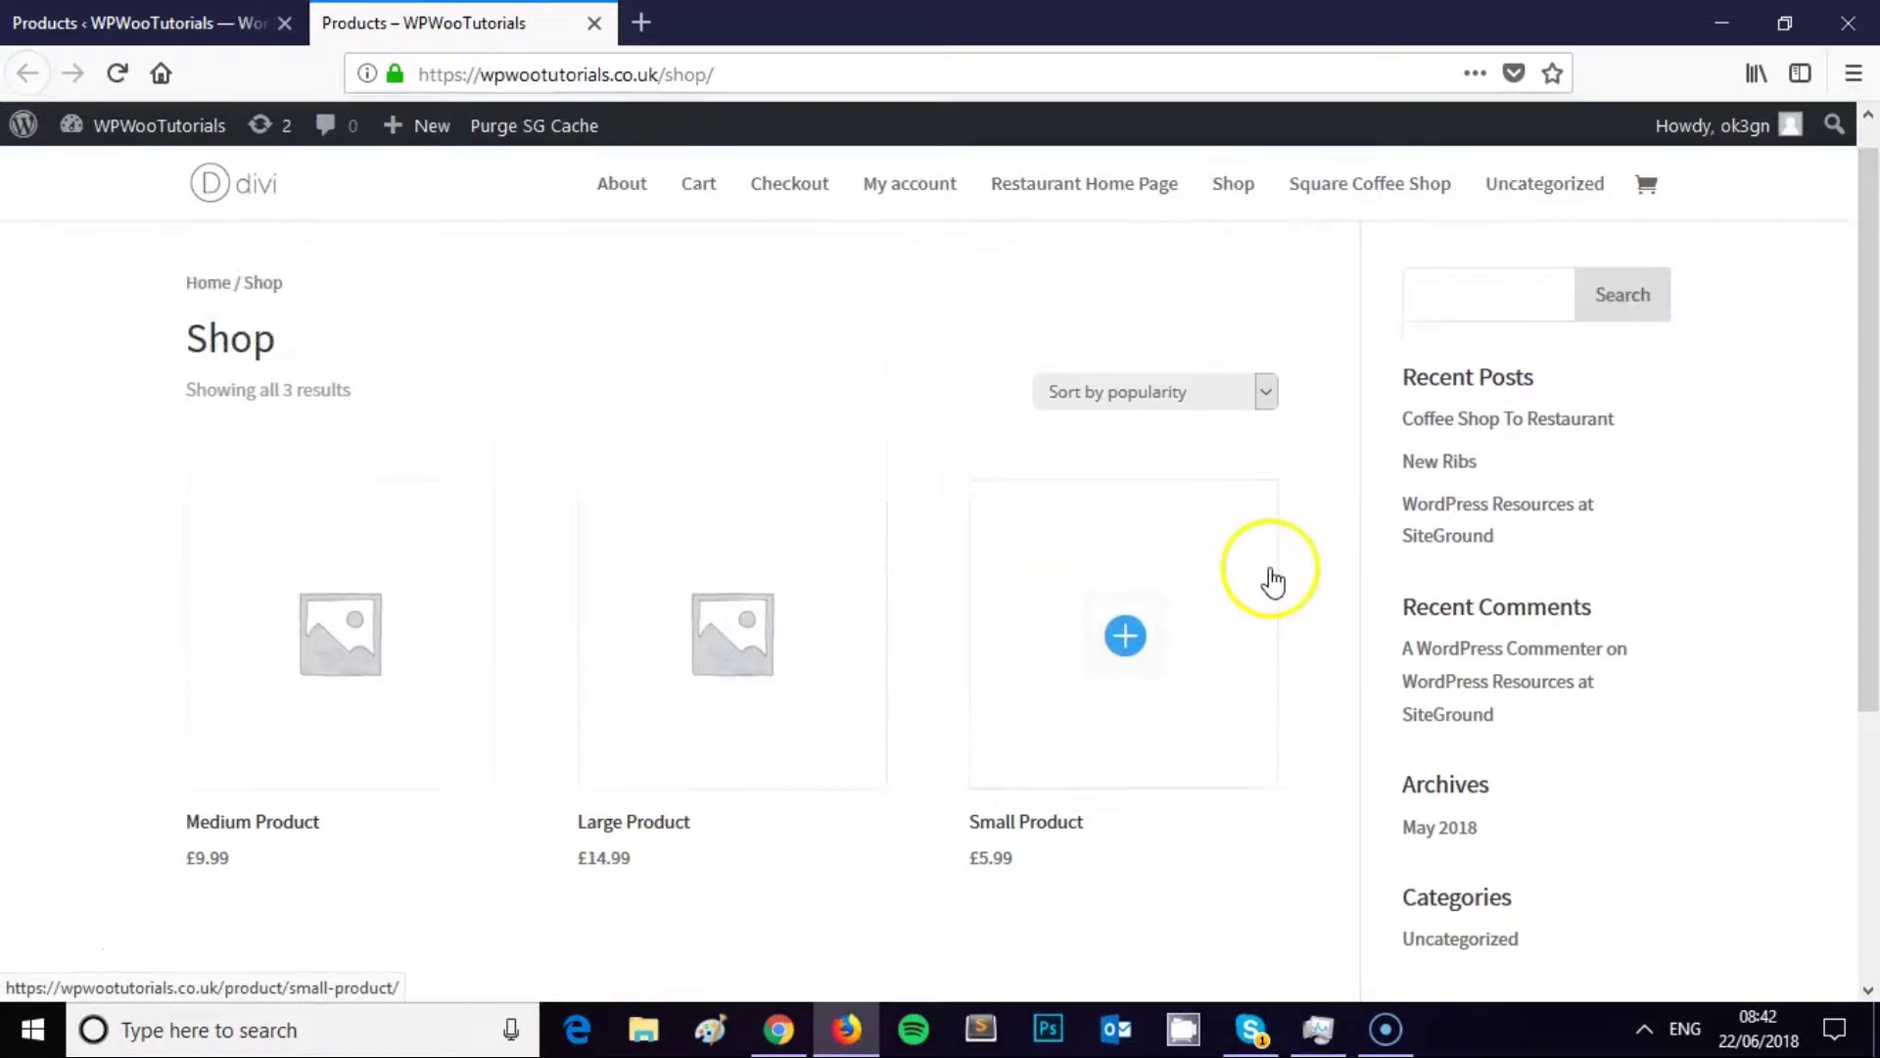
{"action": "scroll", "coordinate": [1271, 576], "scroll_direction": "down", "scroll_amount": 2}
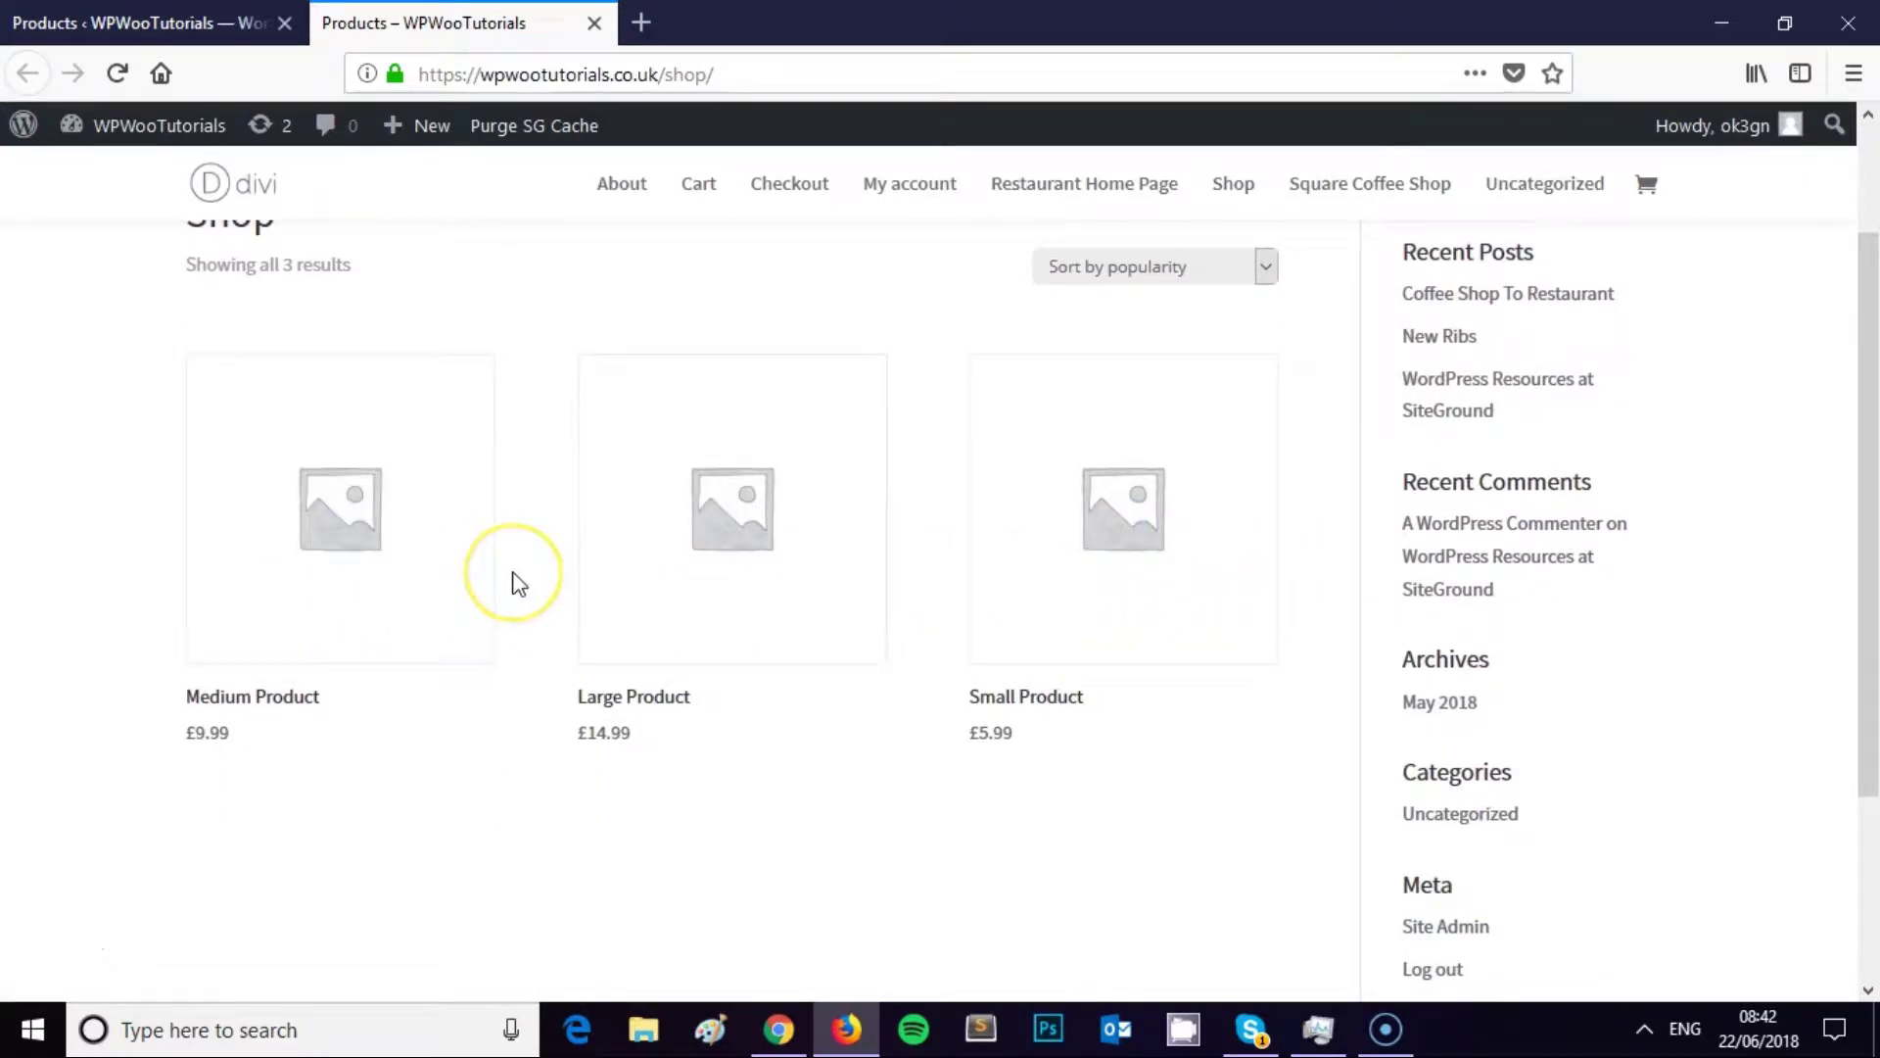
{"action": "left_click", "coordinate": [165, 19]}
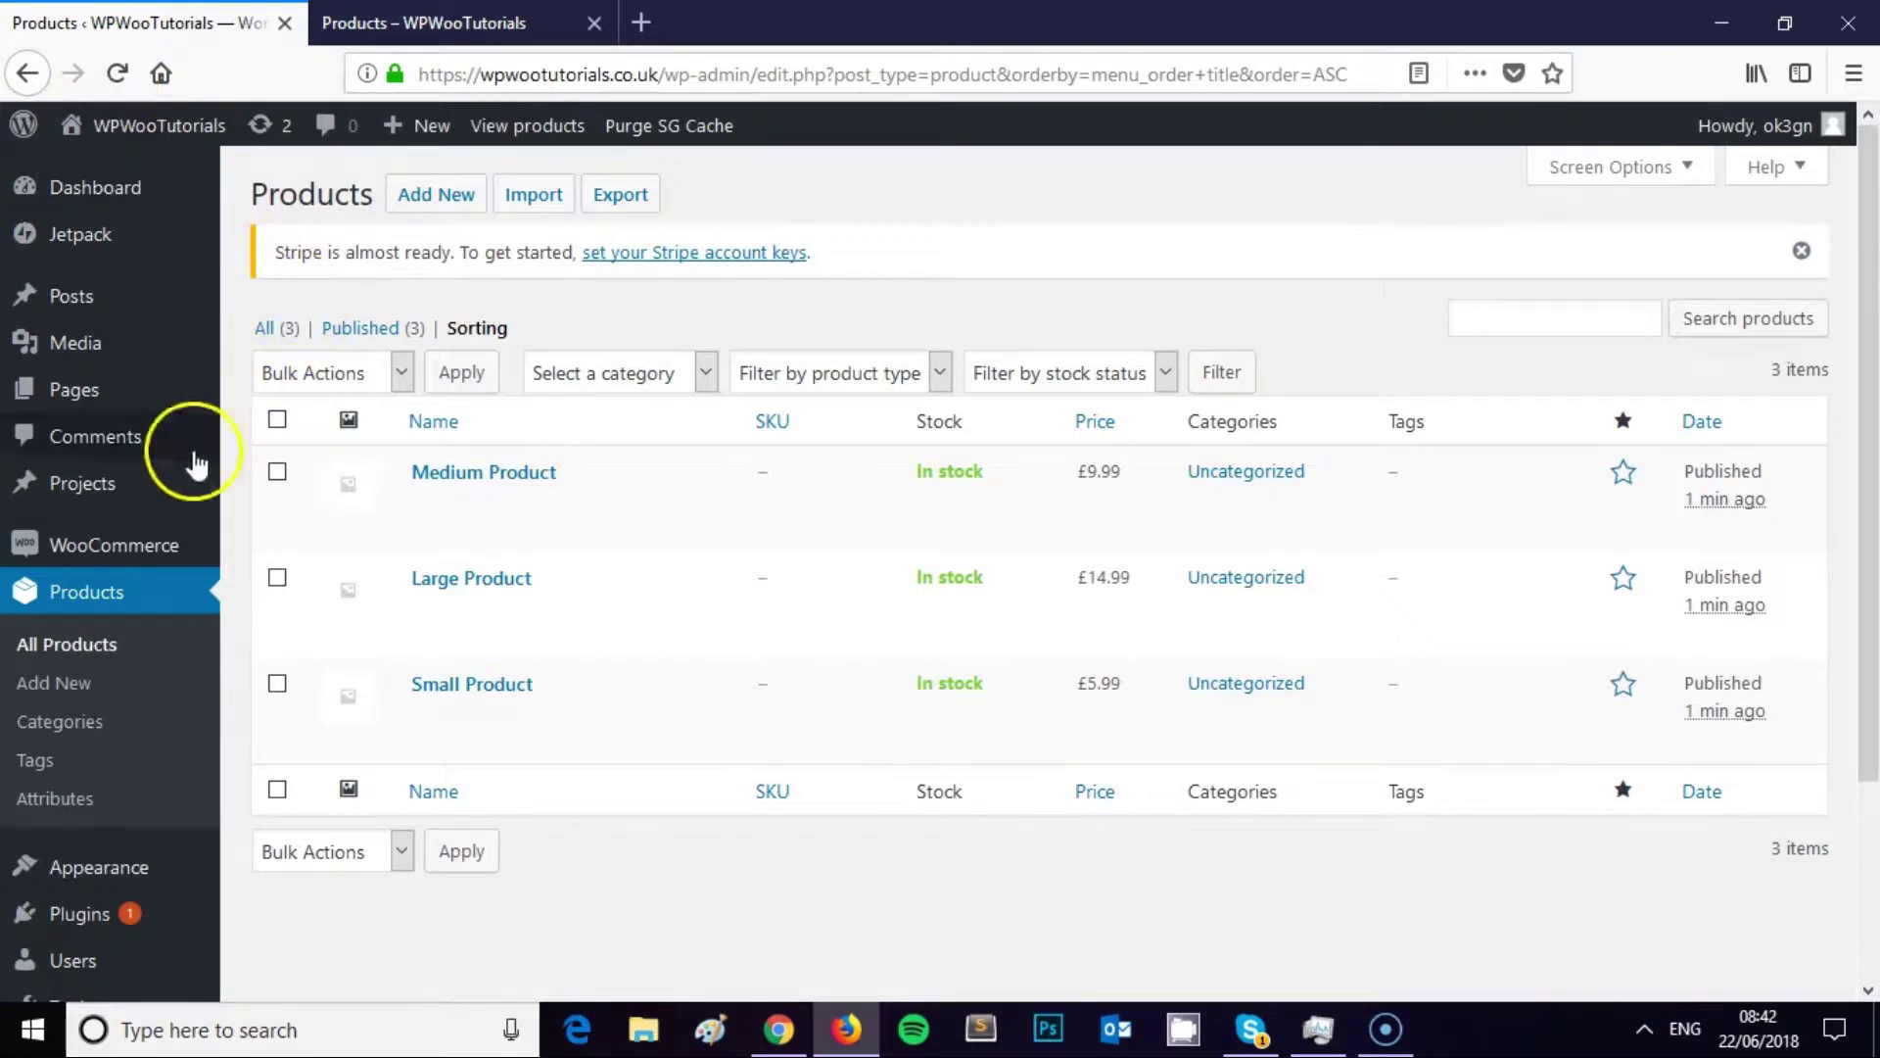
{"action": "left_click", "coordinate": [113, 590]}
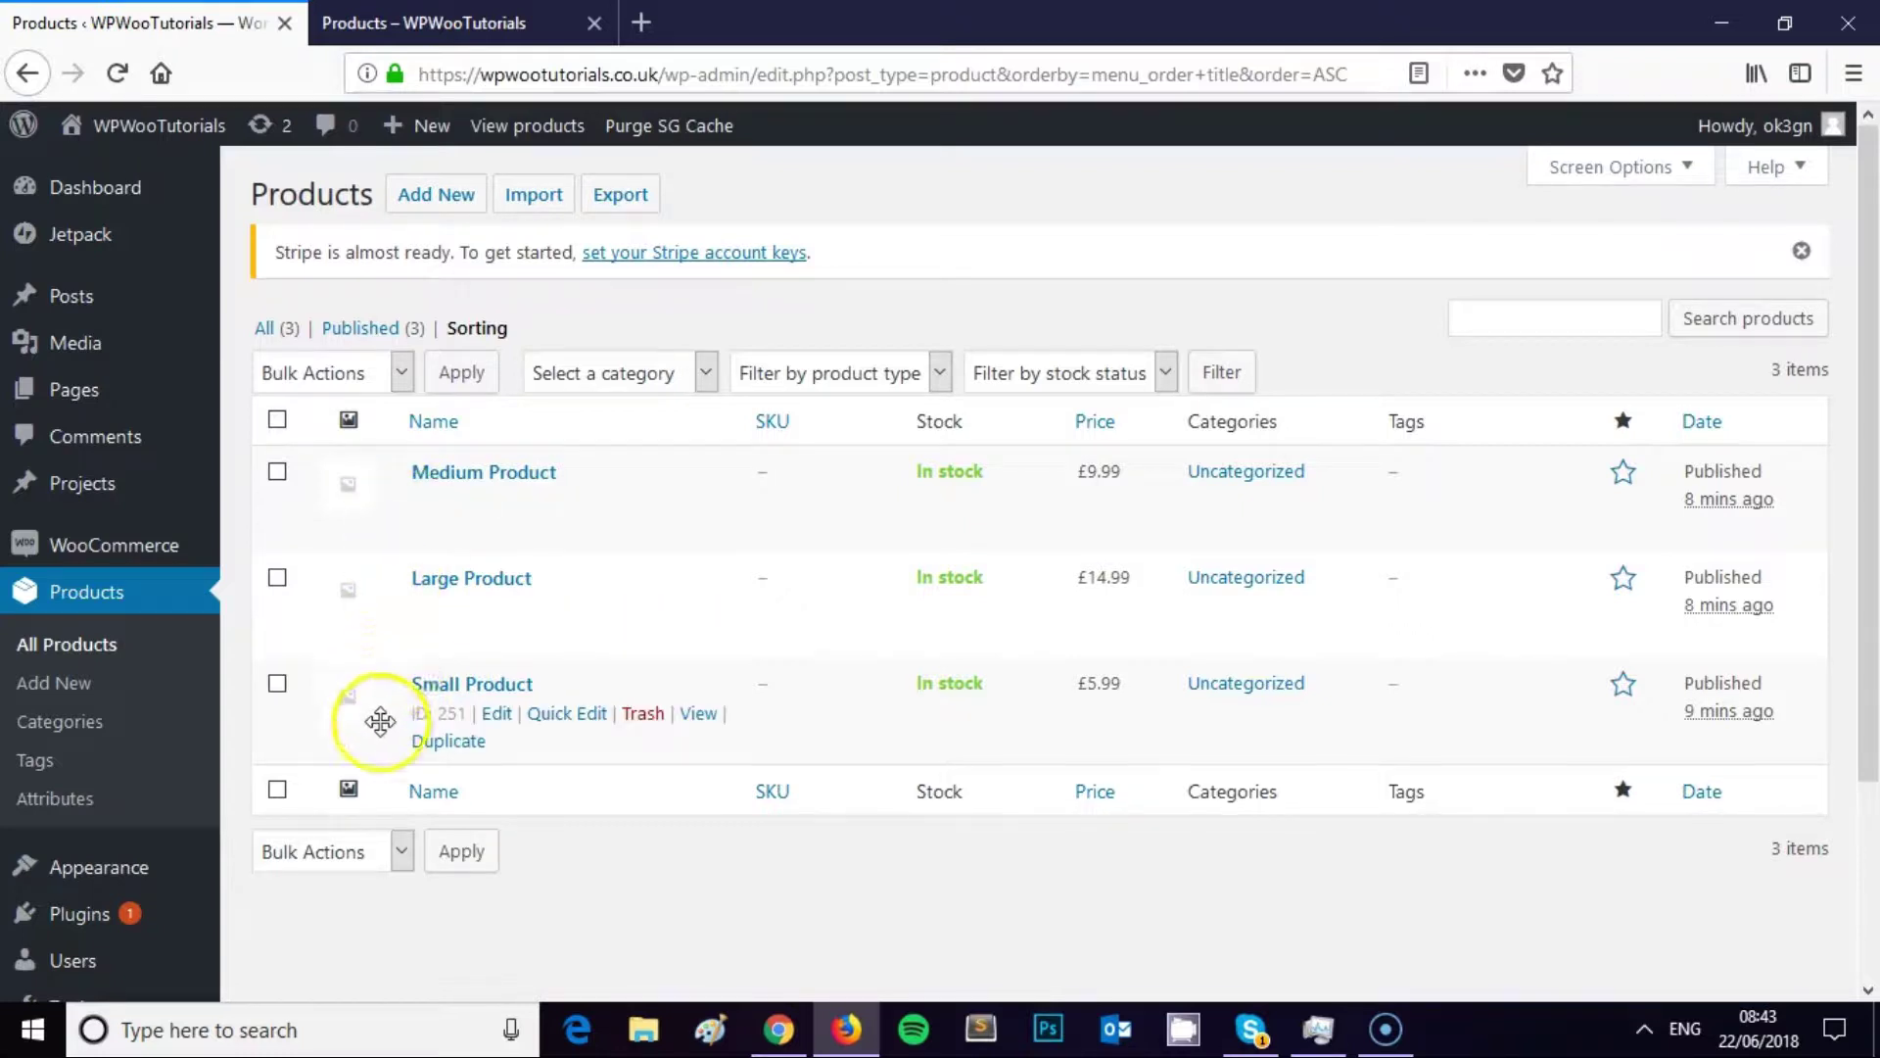
Step: Drag the product rows until Large Product is first, Small second and Medium third
{"action": "left_click_drag", "start_coordinate": [383, 720], "coordinate": [416, 518]}
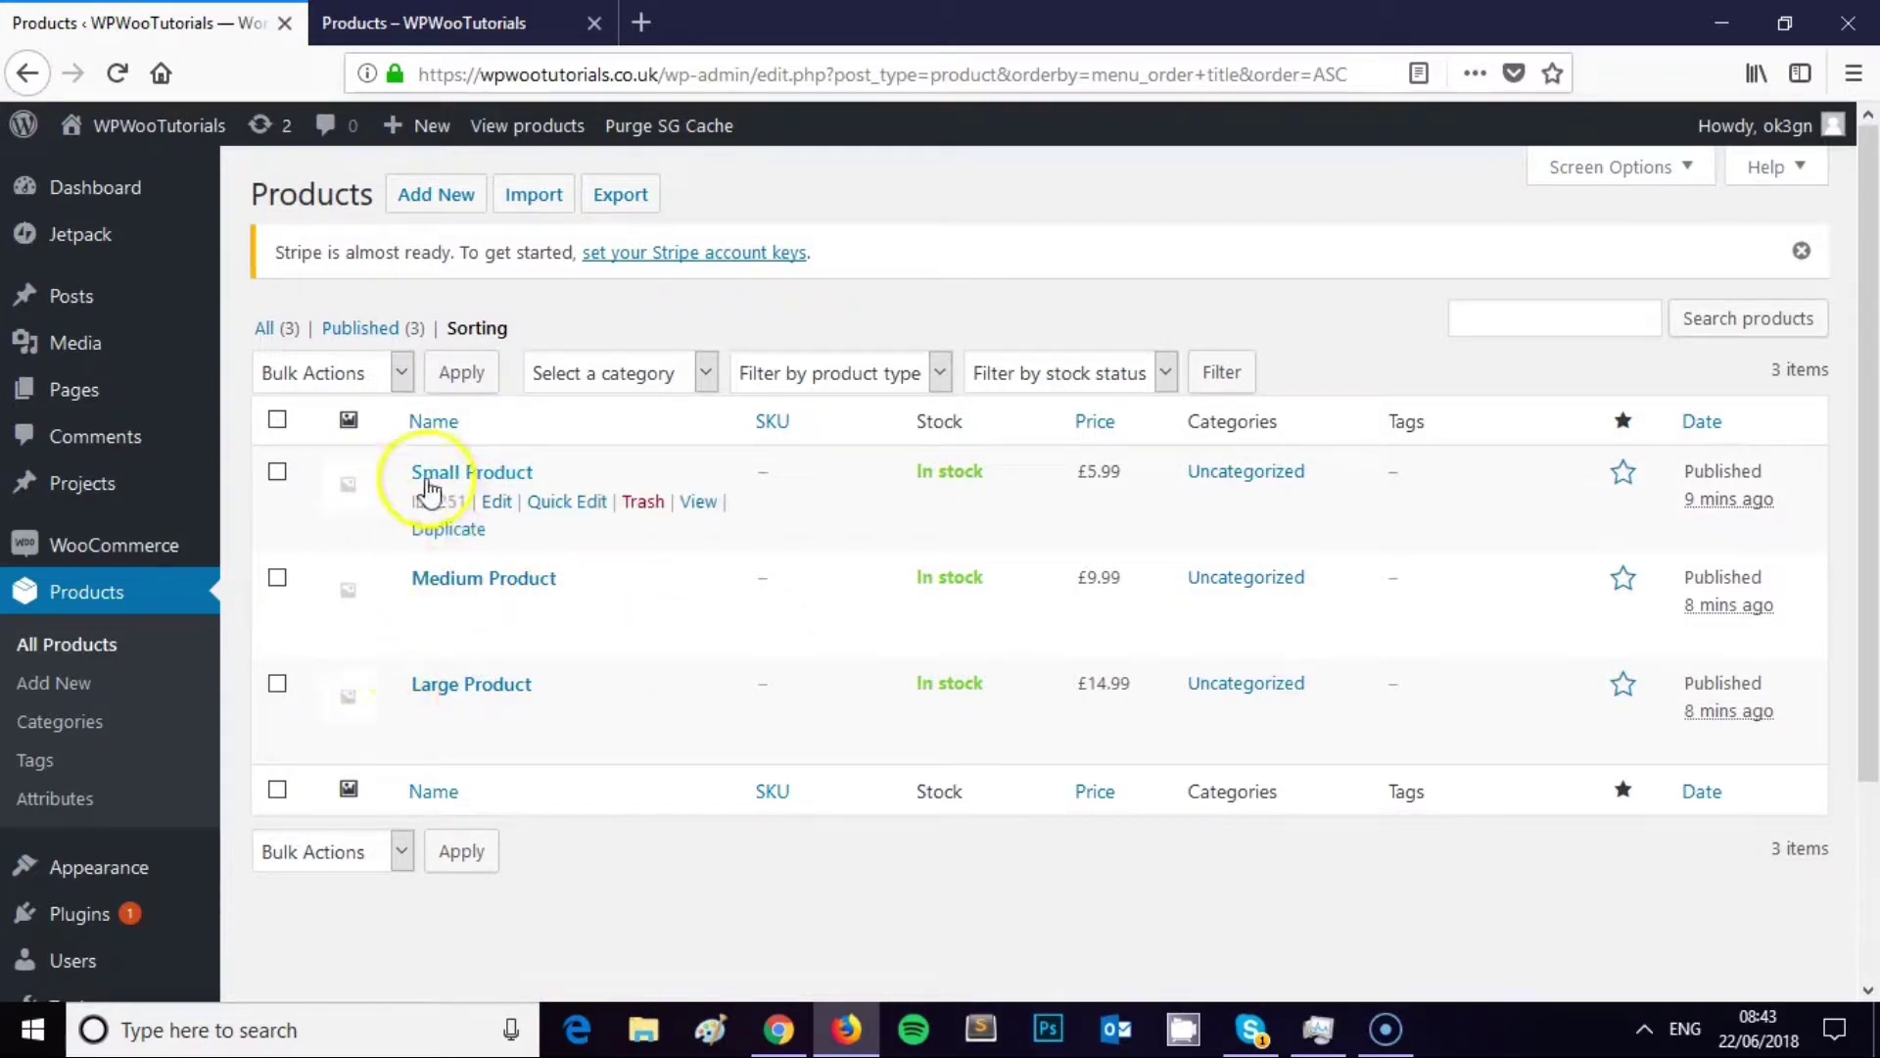
{"action": "left_click_drag", "start_coordinate": [369, 684], "coordinate": [399, 605]}
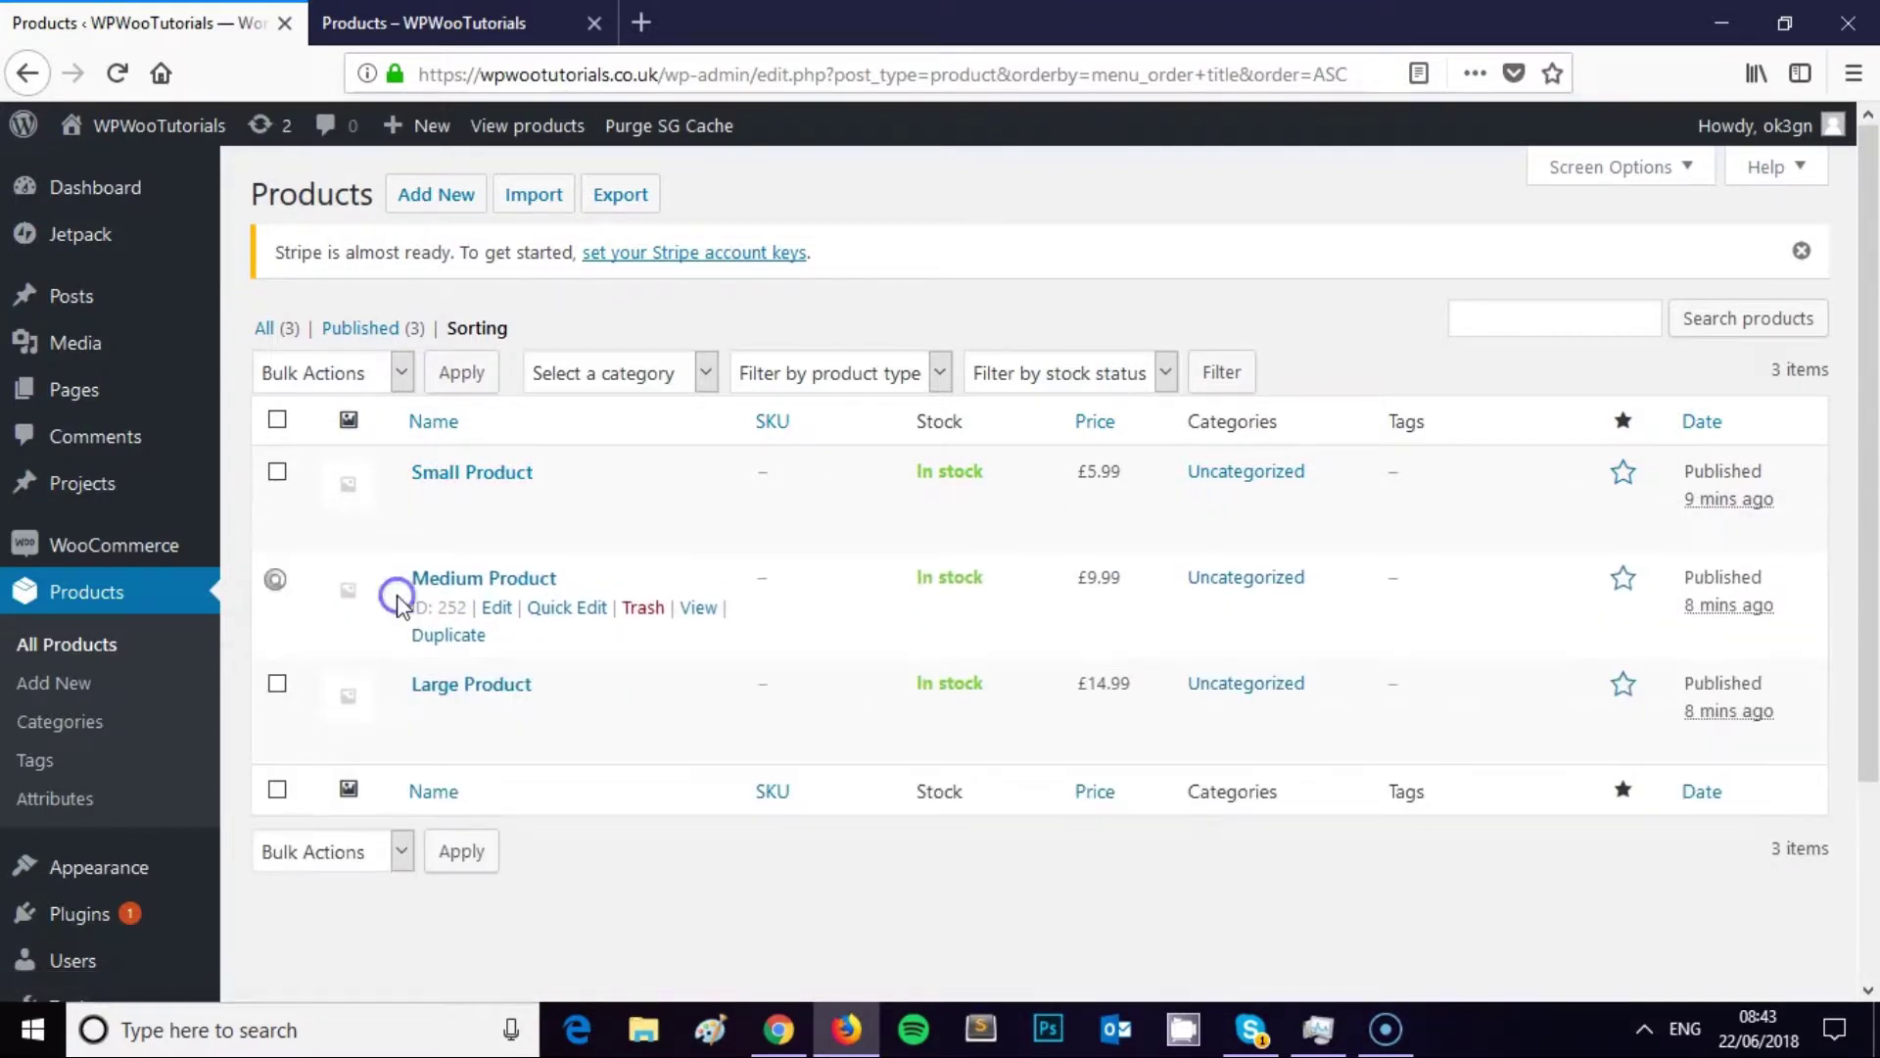
{"action": "left_click_drag", "start_coordinate": [390, 472], "coordinate": [378, 722]}
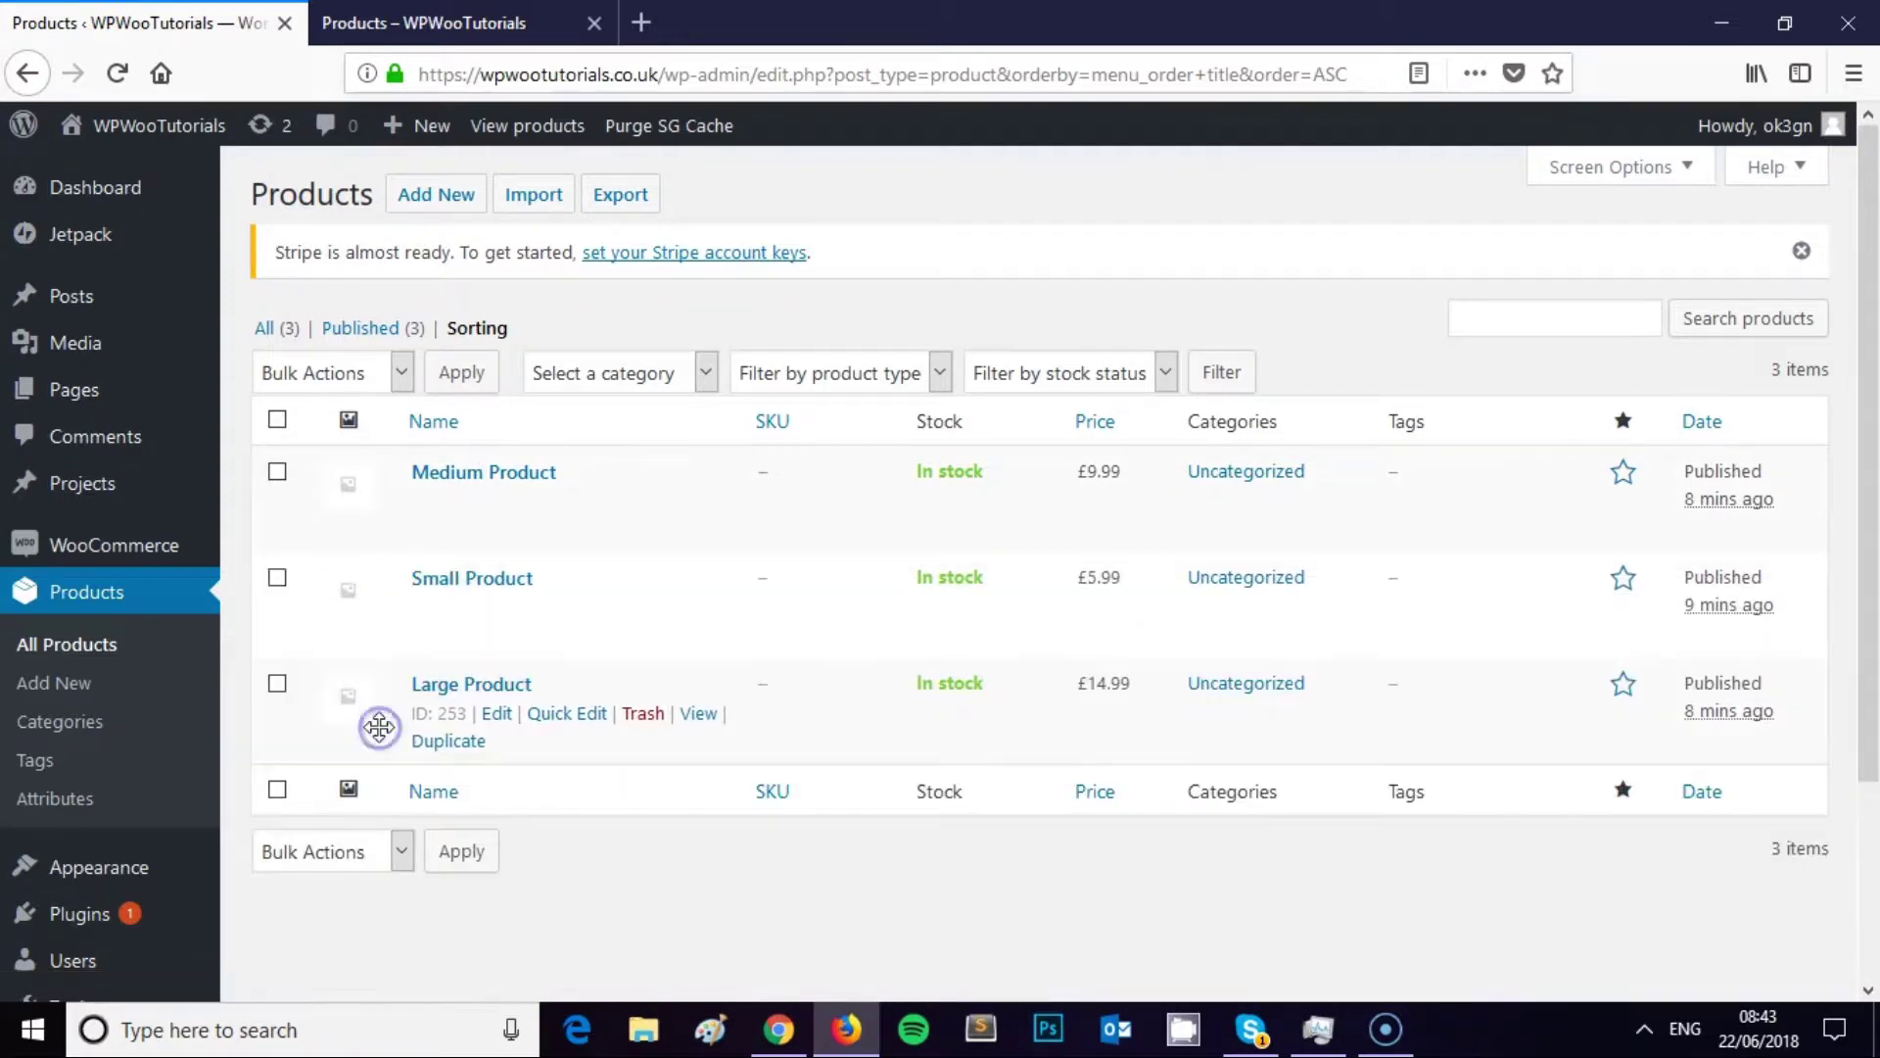
{"action": "left_click_drag", "start_coordinate": [378, 496], "coordinate": [388, 614]}
{"action": "left_click_drag", "start_coordinate": [384, 712], "coordinate": [403, 483]}
{"action": "left_click_drag", "start_coordinate": [386, 599], "coordinate": [374, 722]}
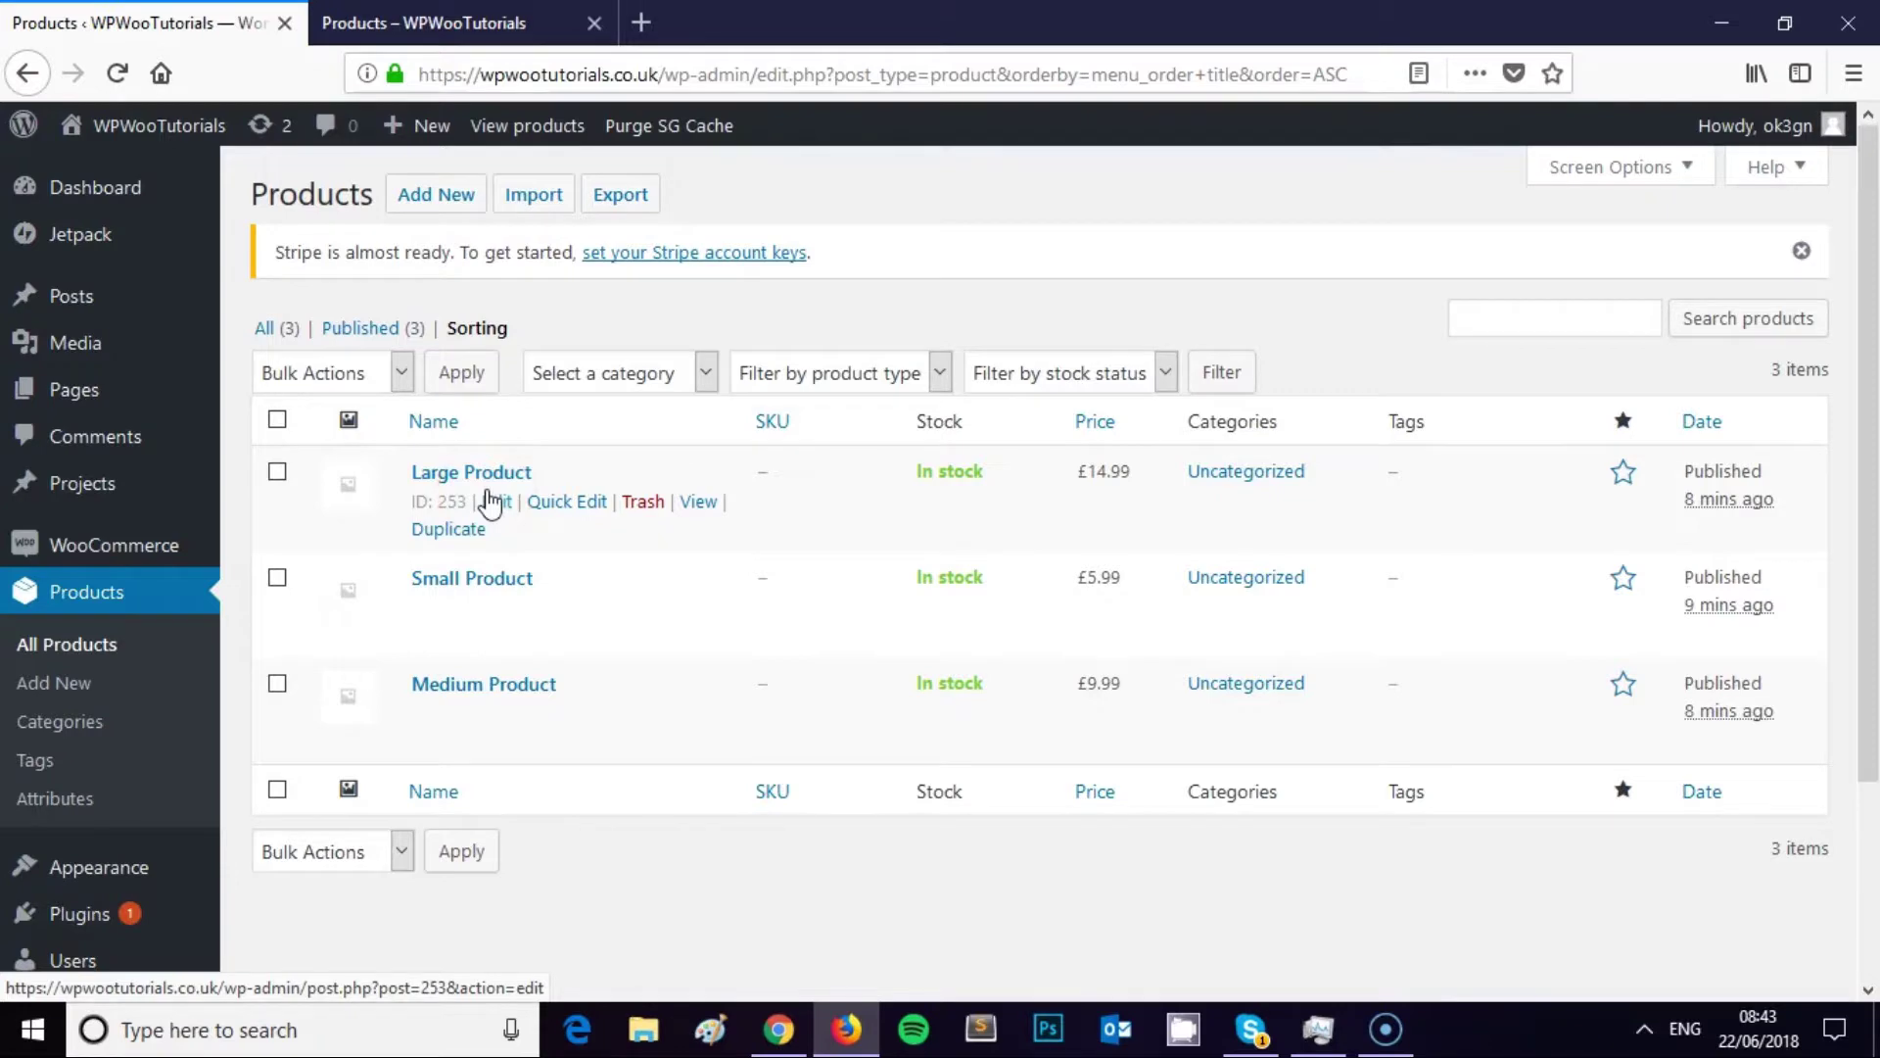
Step: Glance at the shop page, then go back to the admin sorting list
{"action": "key", "text": "ctrl+Tab"}
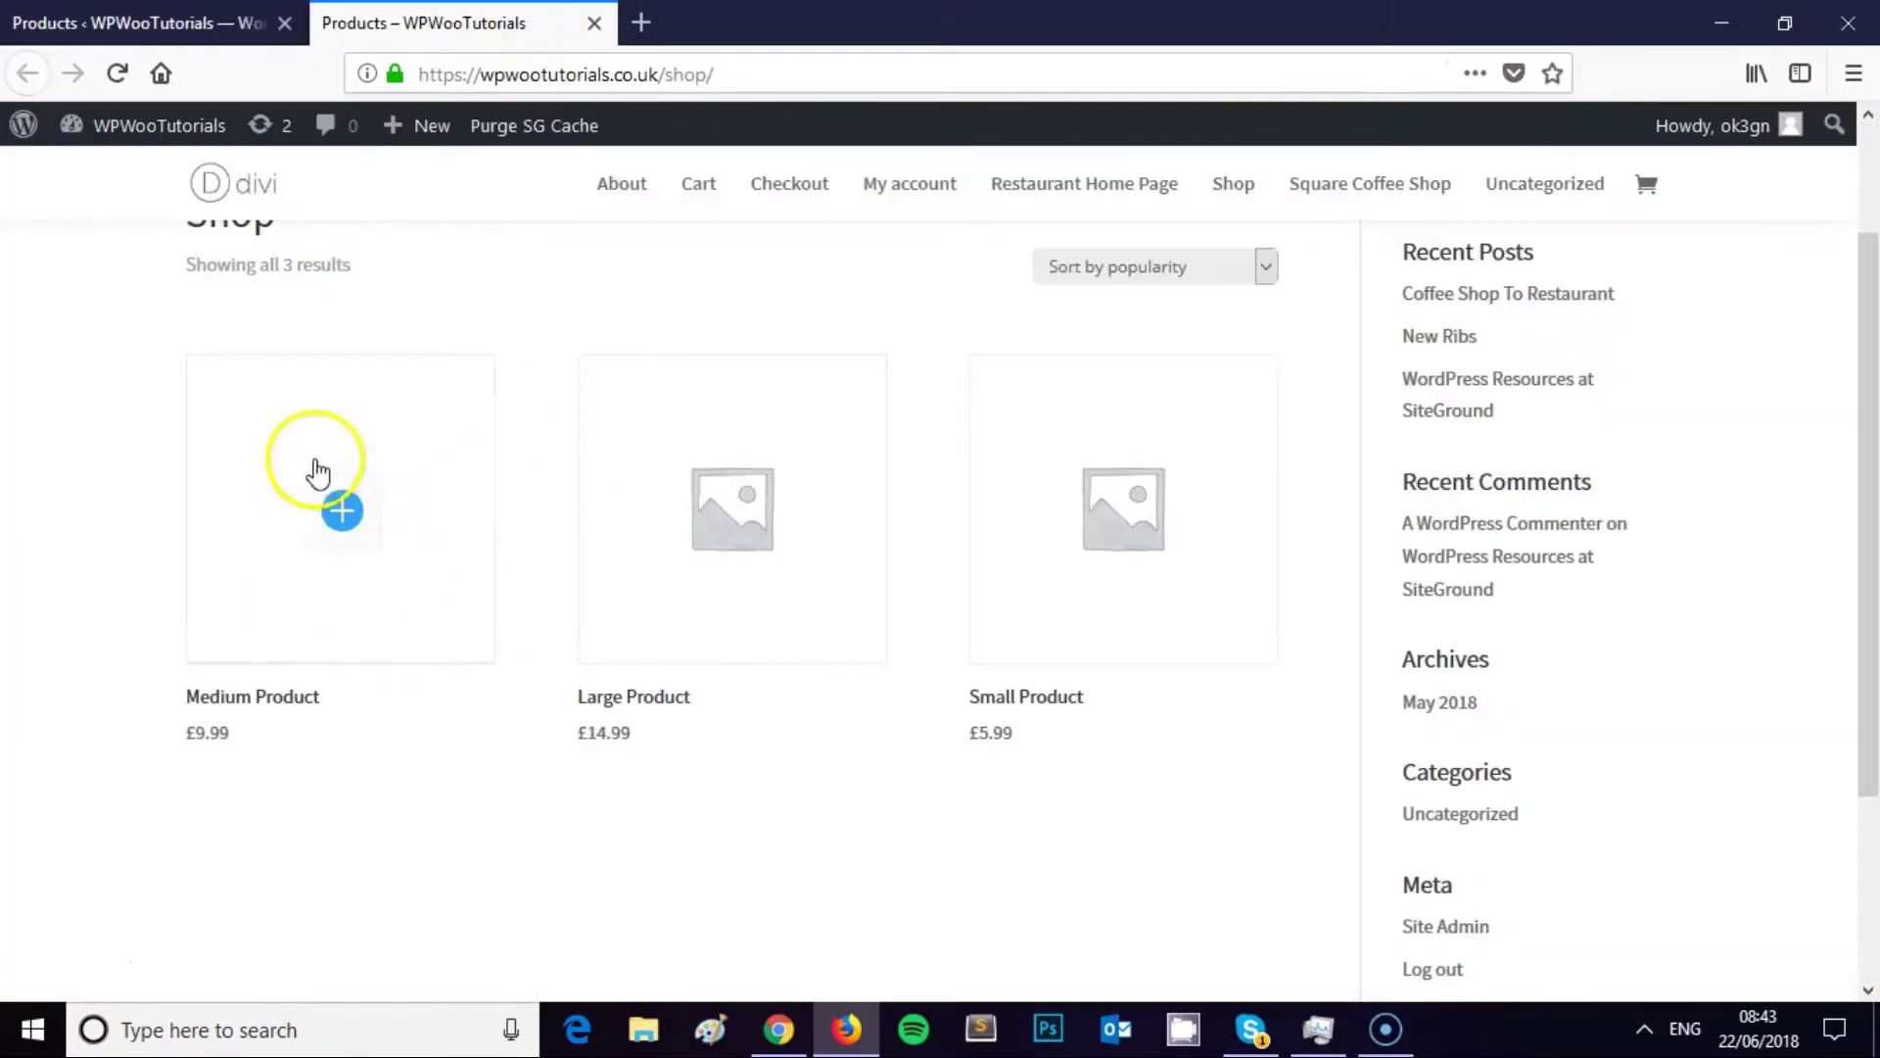
{"action": "key", "text": "ctrl+Tab"}
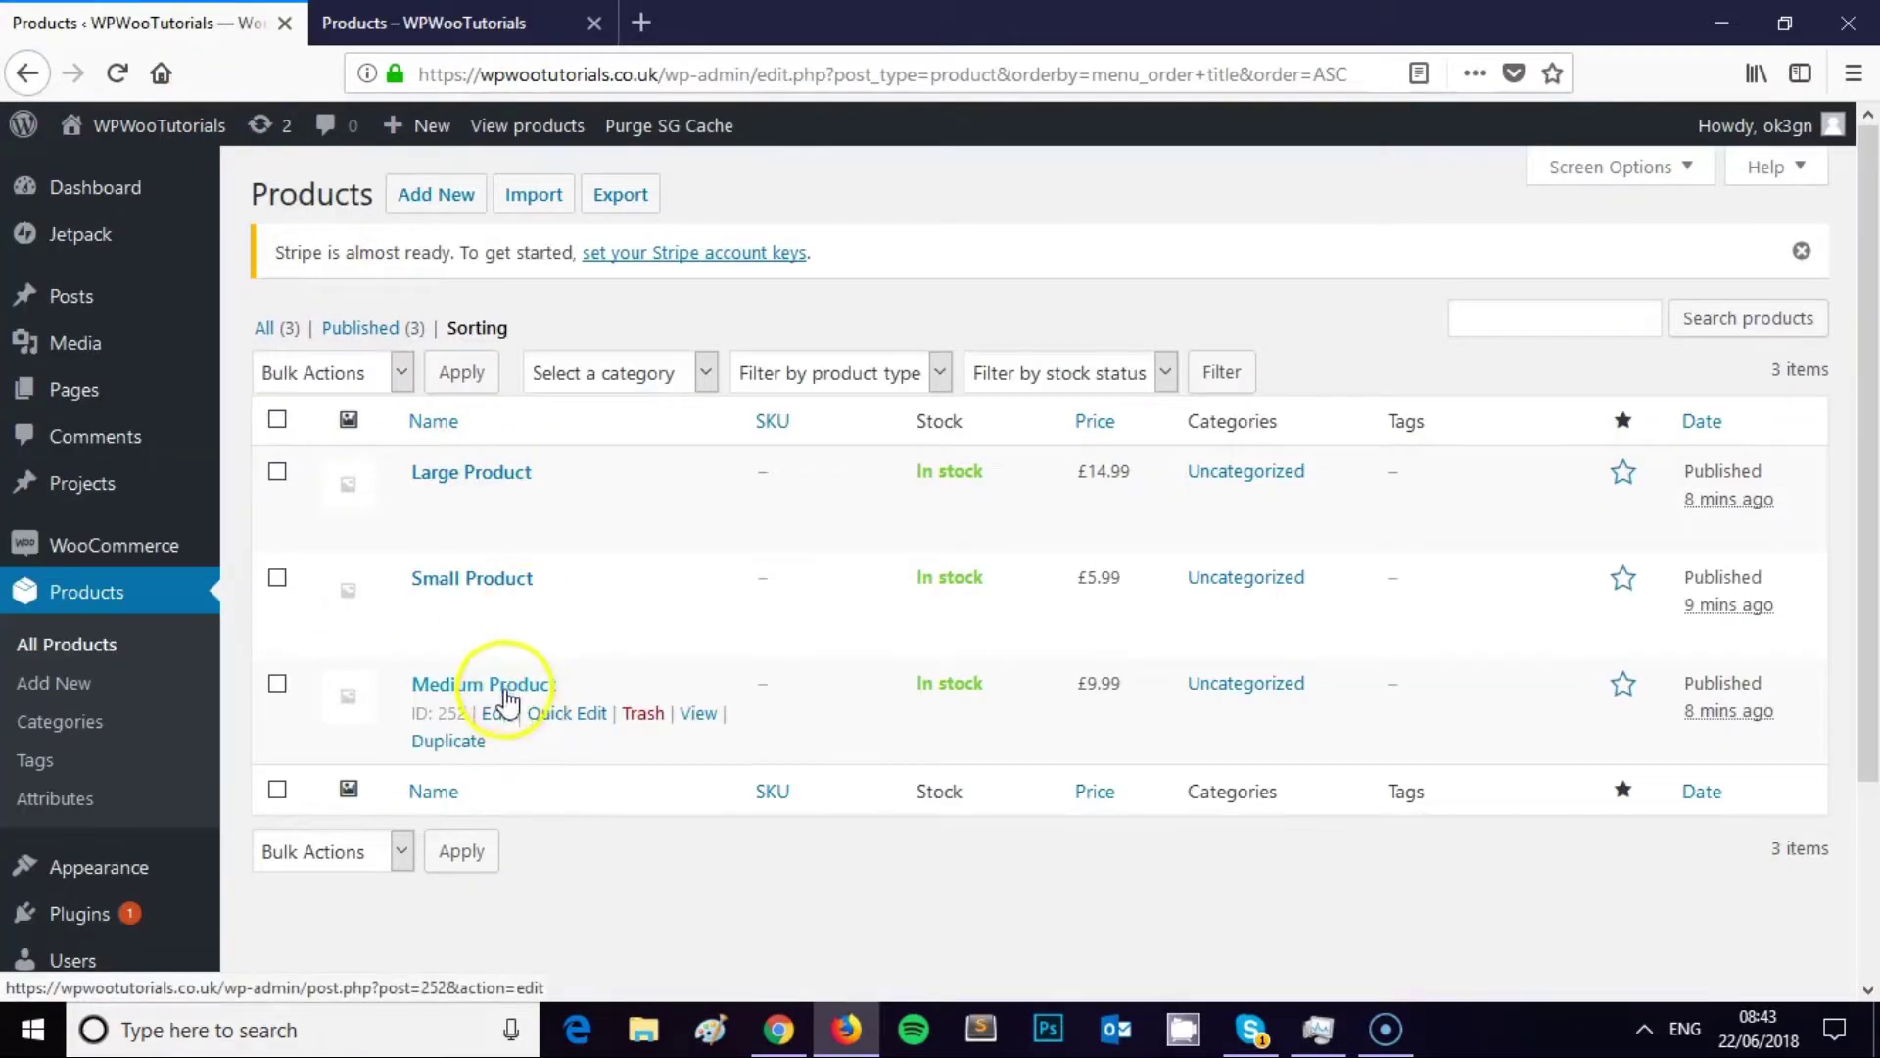
{"action": "left_click", "coordinate": [470, 23]}
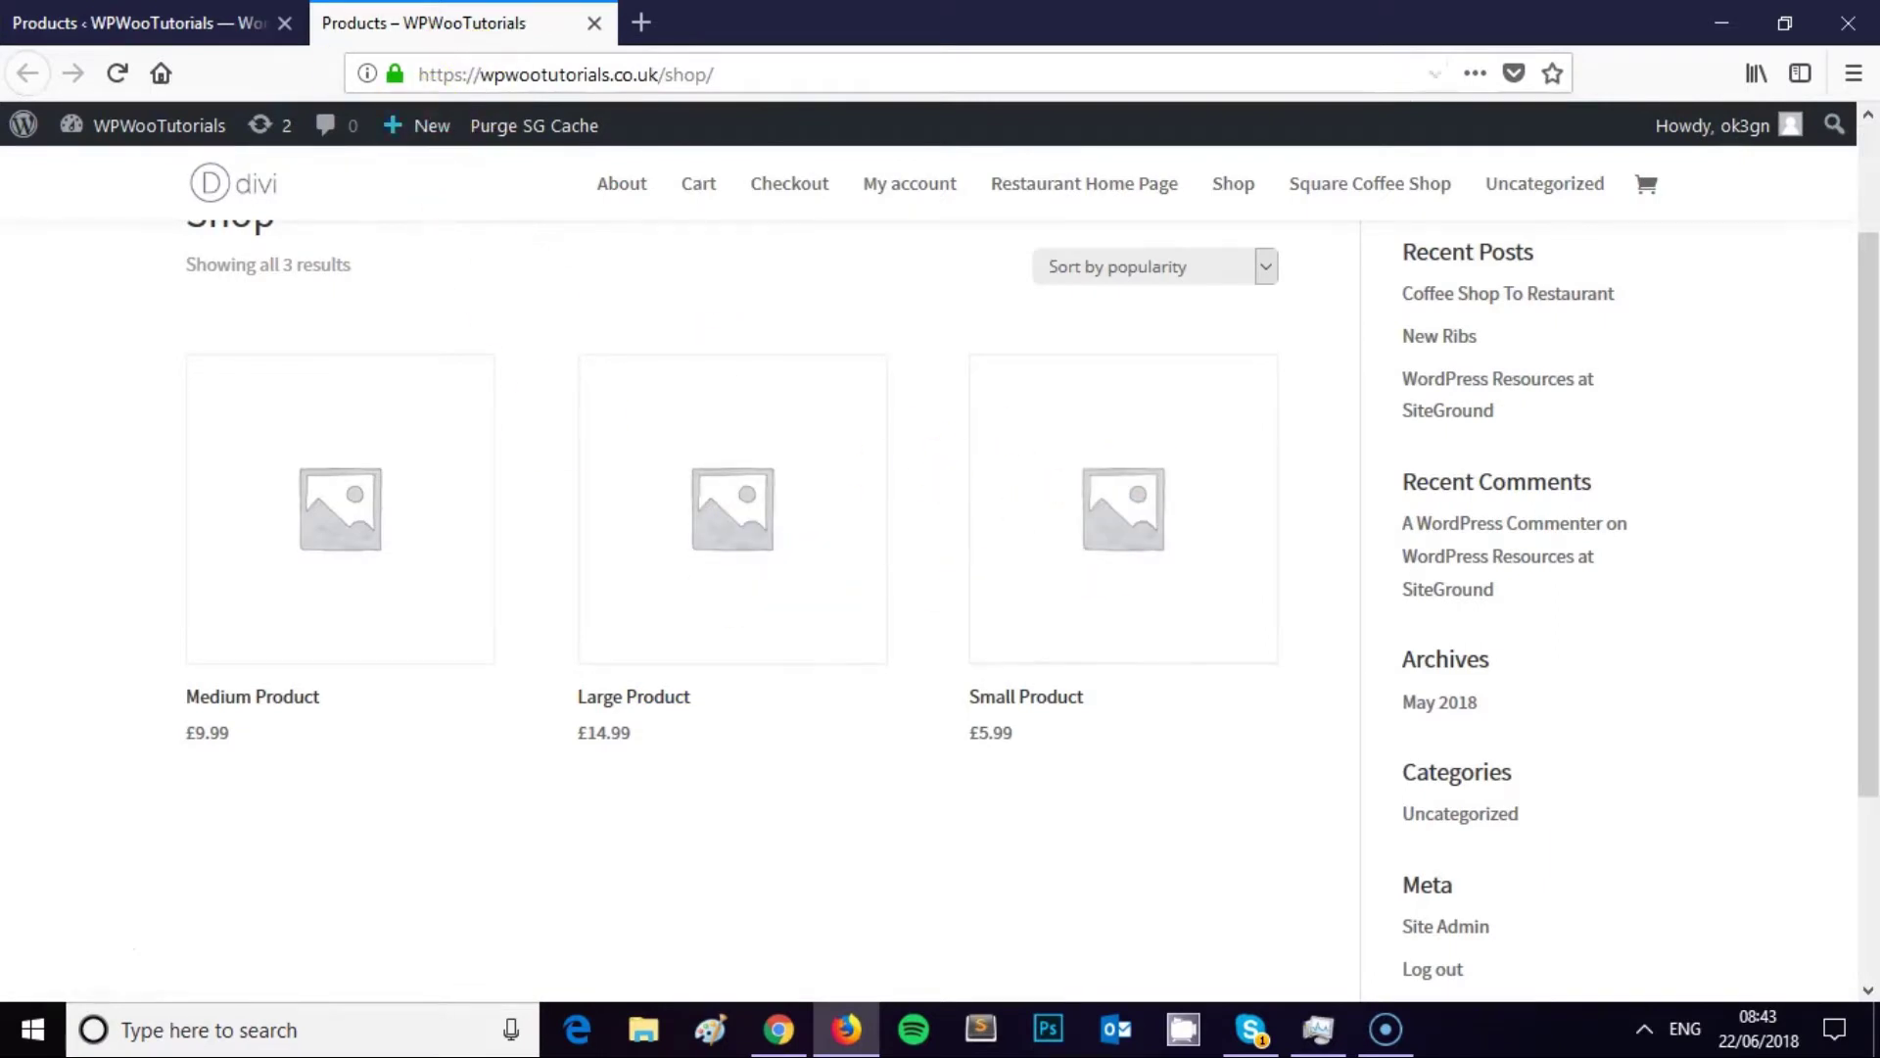
{"action": "left_click", "coordinate": [231, 30]}
Step: Drag Small Product to the top and Medium above Large, giving Small, Medium, Large
{"action": "left_click_drag", "start_coordinate": [443, 596], "coordinate": [440, 480]}
{"action": "left_click_drag", "start_coordinate": [452, 703], "coordinate": [445, 560]}
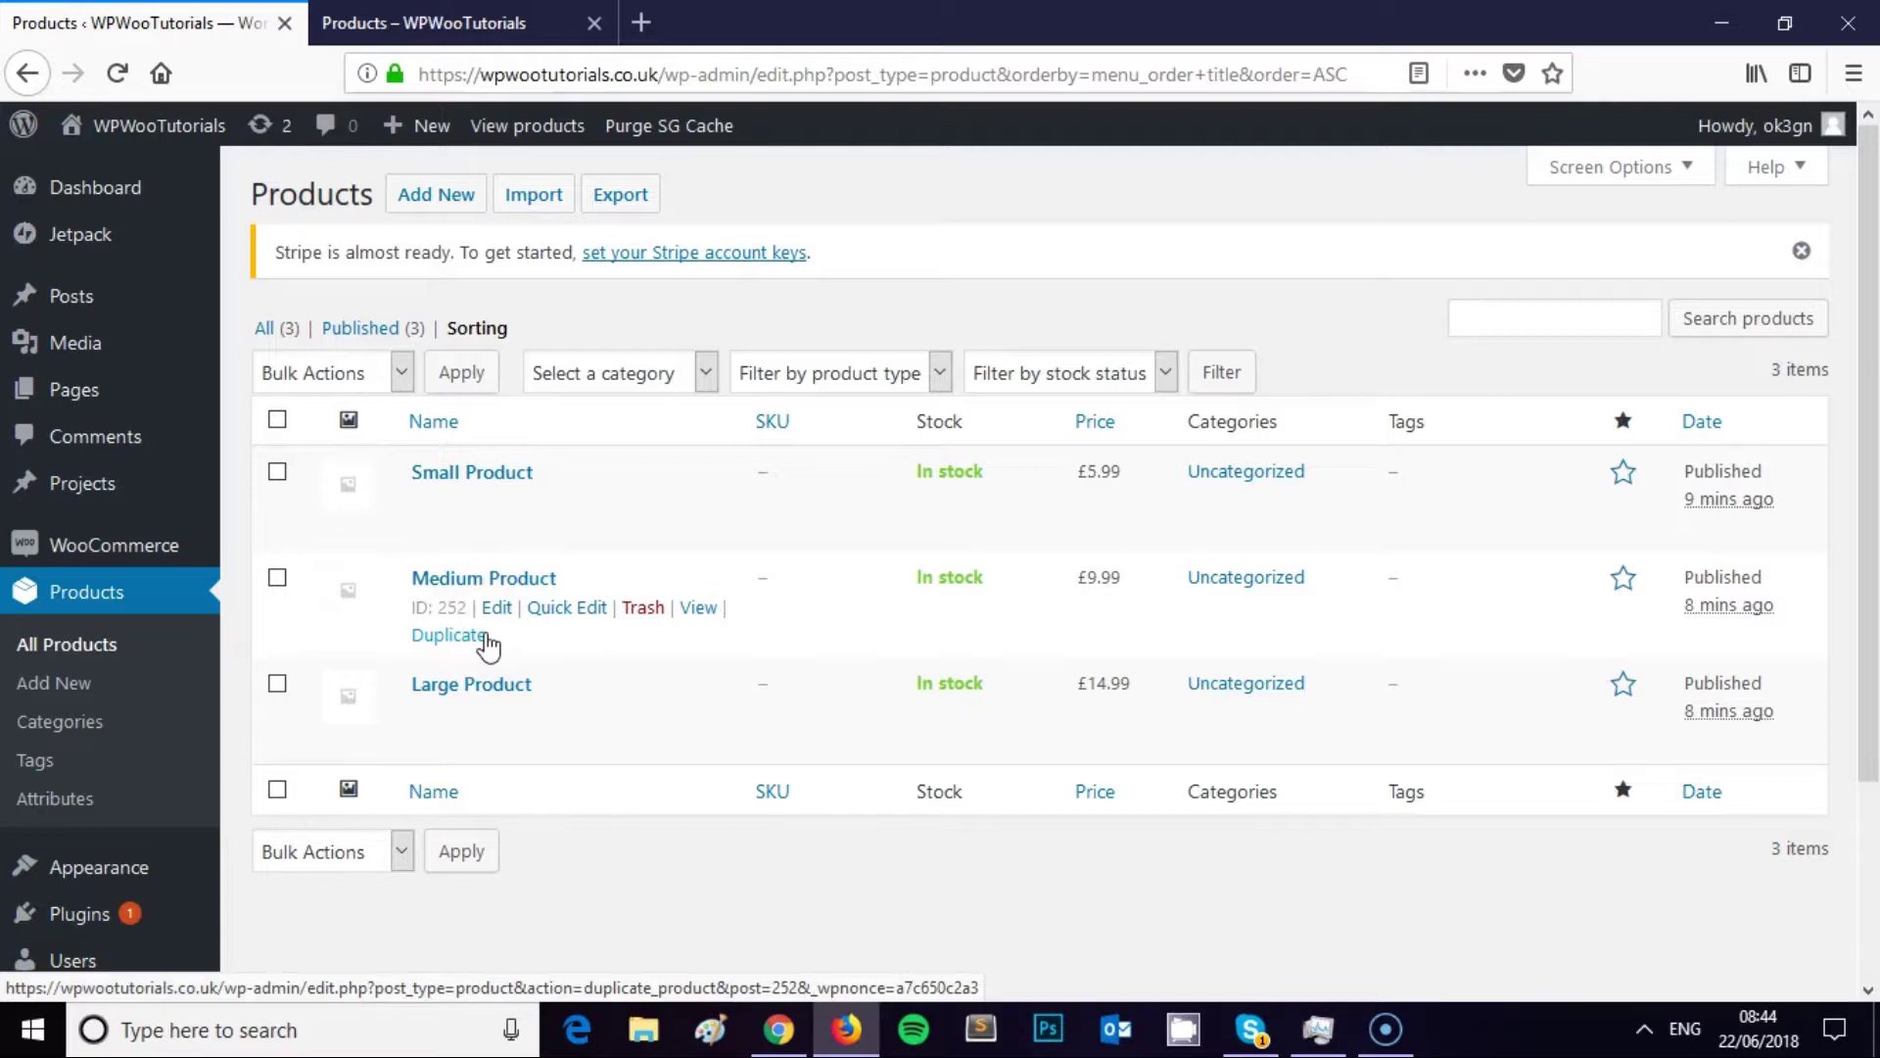
{"action": "left_click_drag", "start_coordinate": [431, 701], "coordinate": [413, 593]}
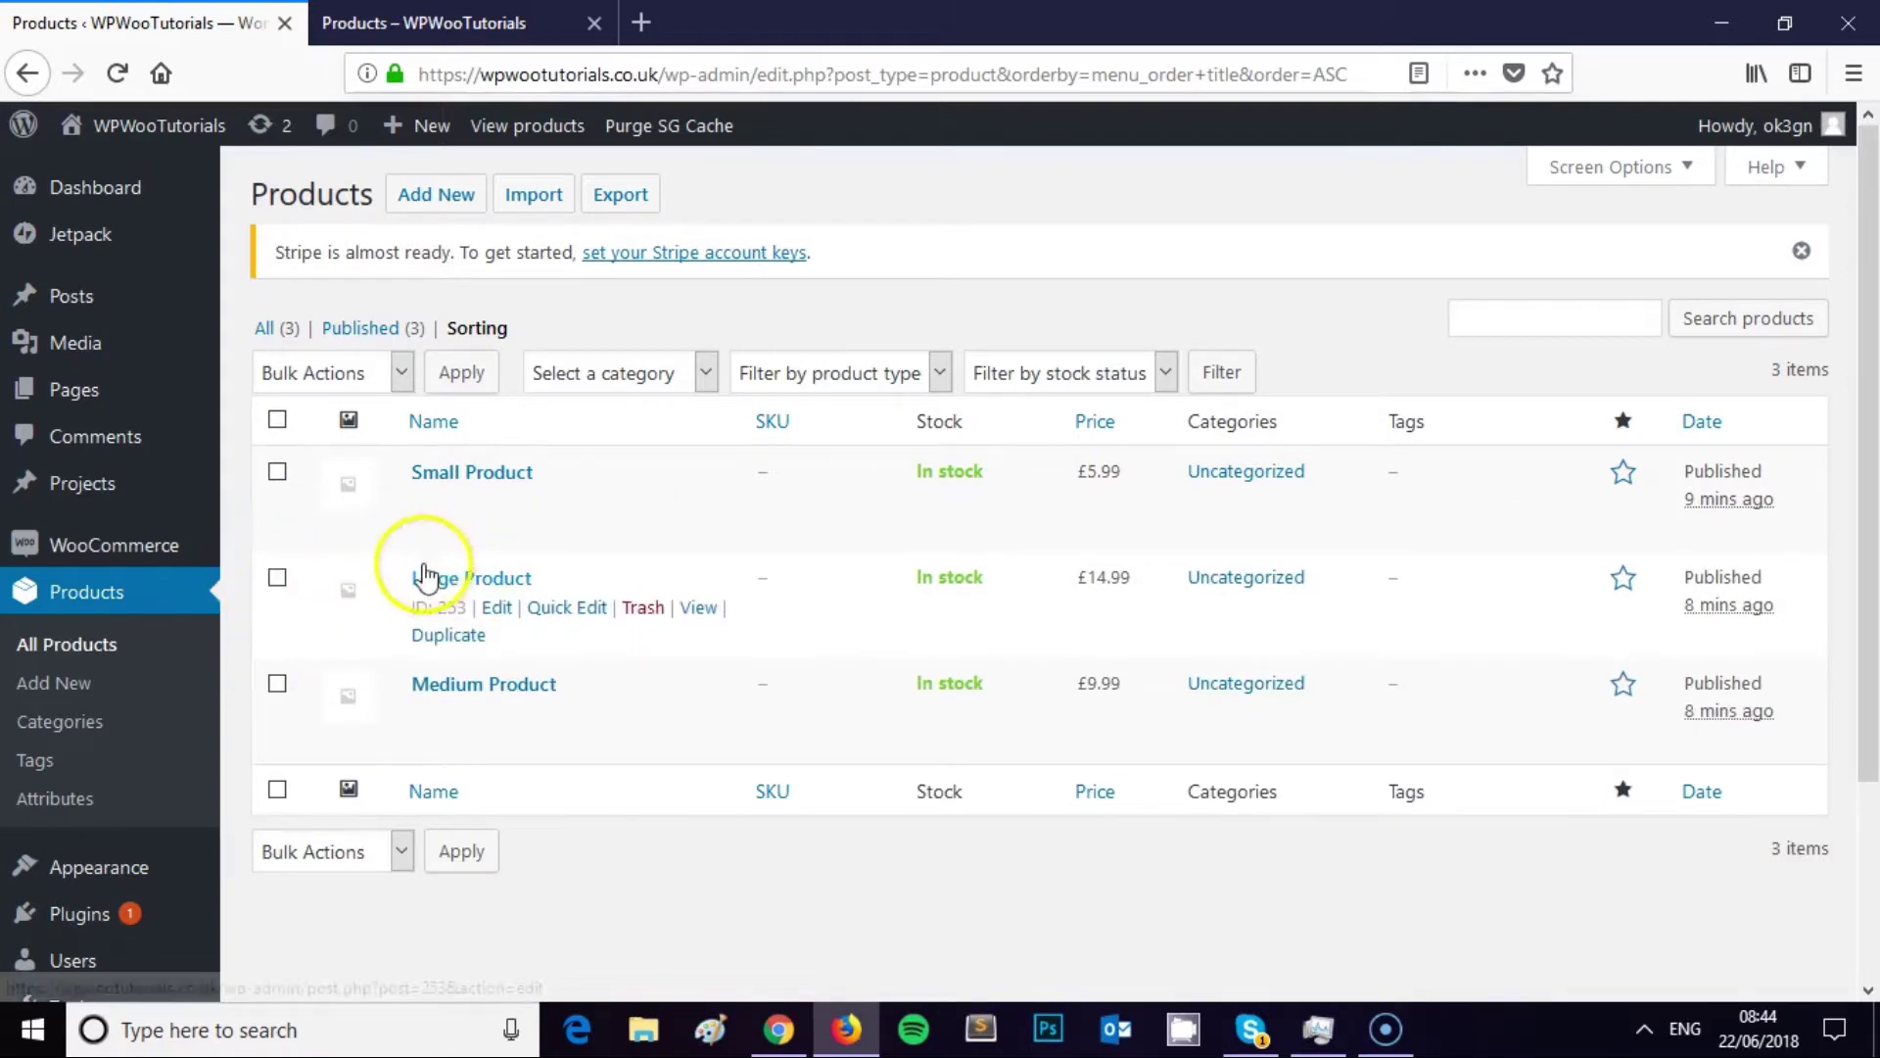
{"action": "left_click_drag", "start_coordinate": [395, 621], "coordinate": [298, 594]}
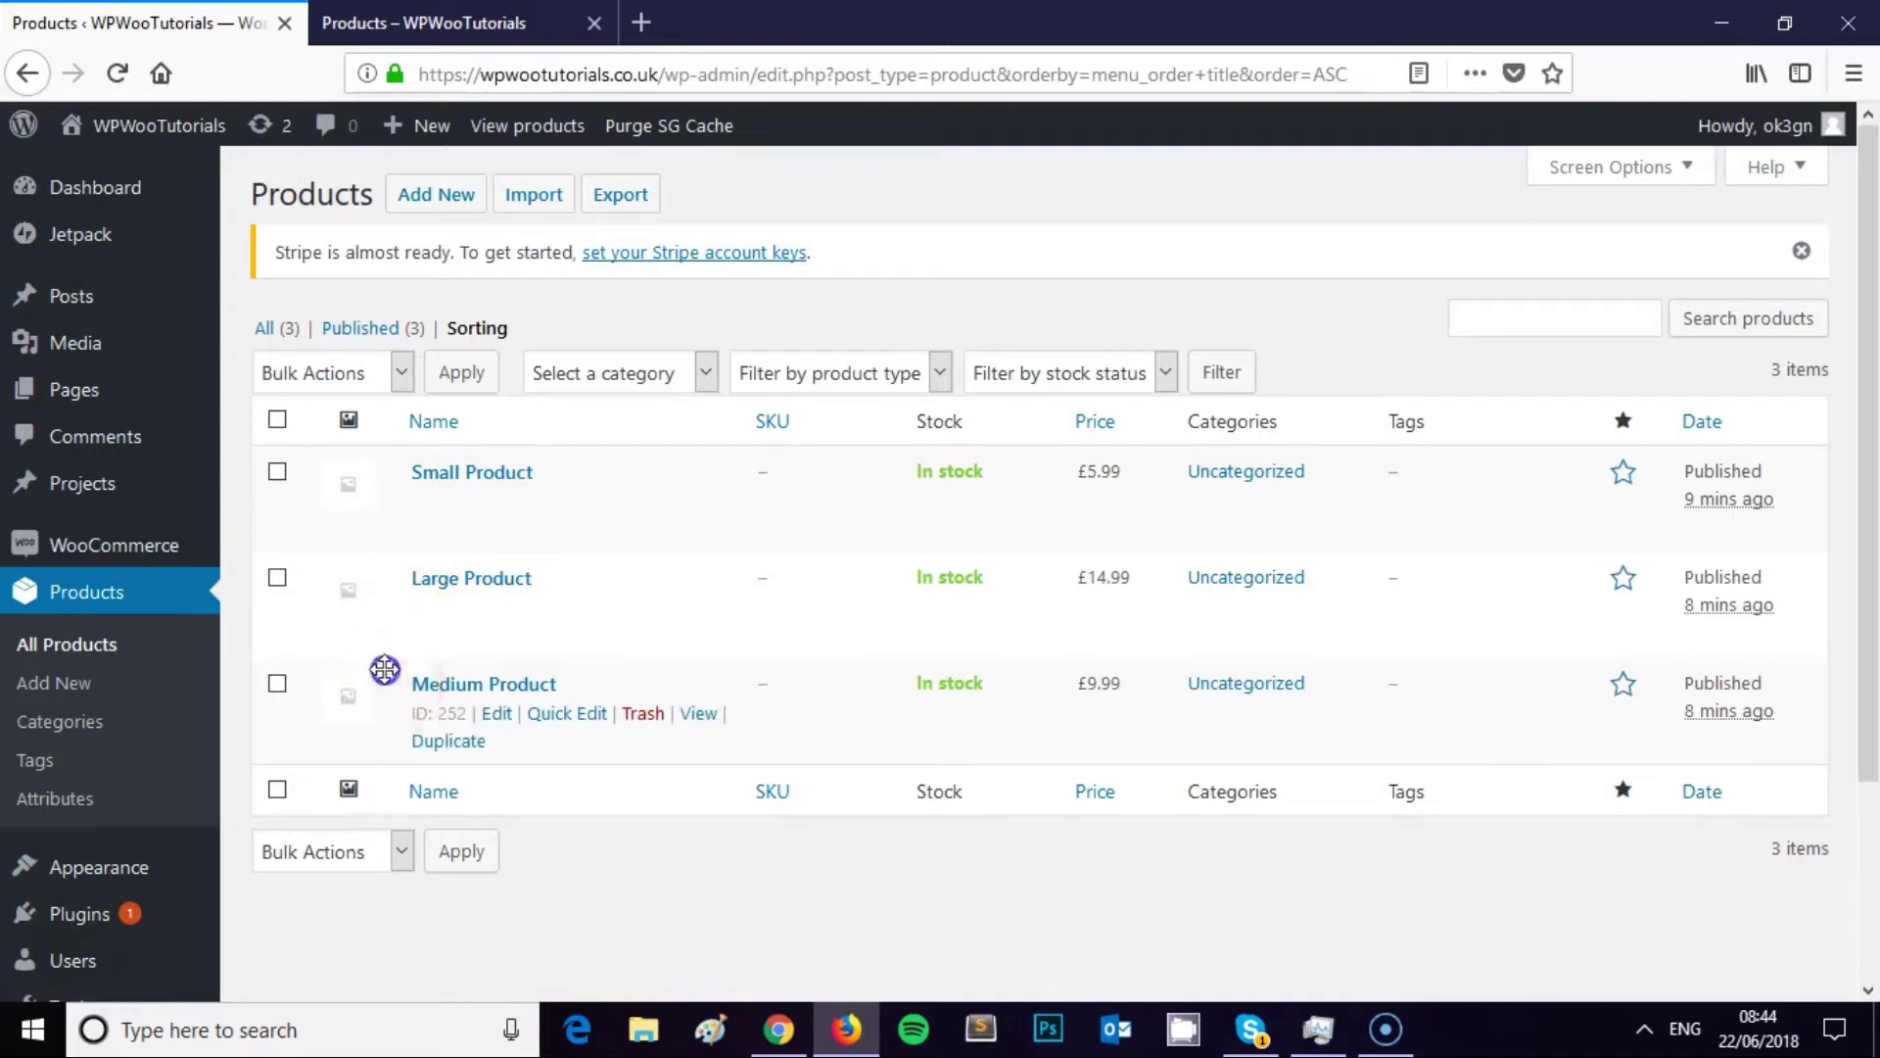
{"action": "left_click_drag", "start_coordinate": [385, 669], "coordinate": [316, 600]}
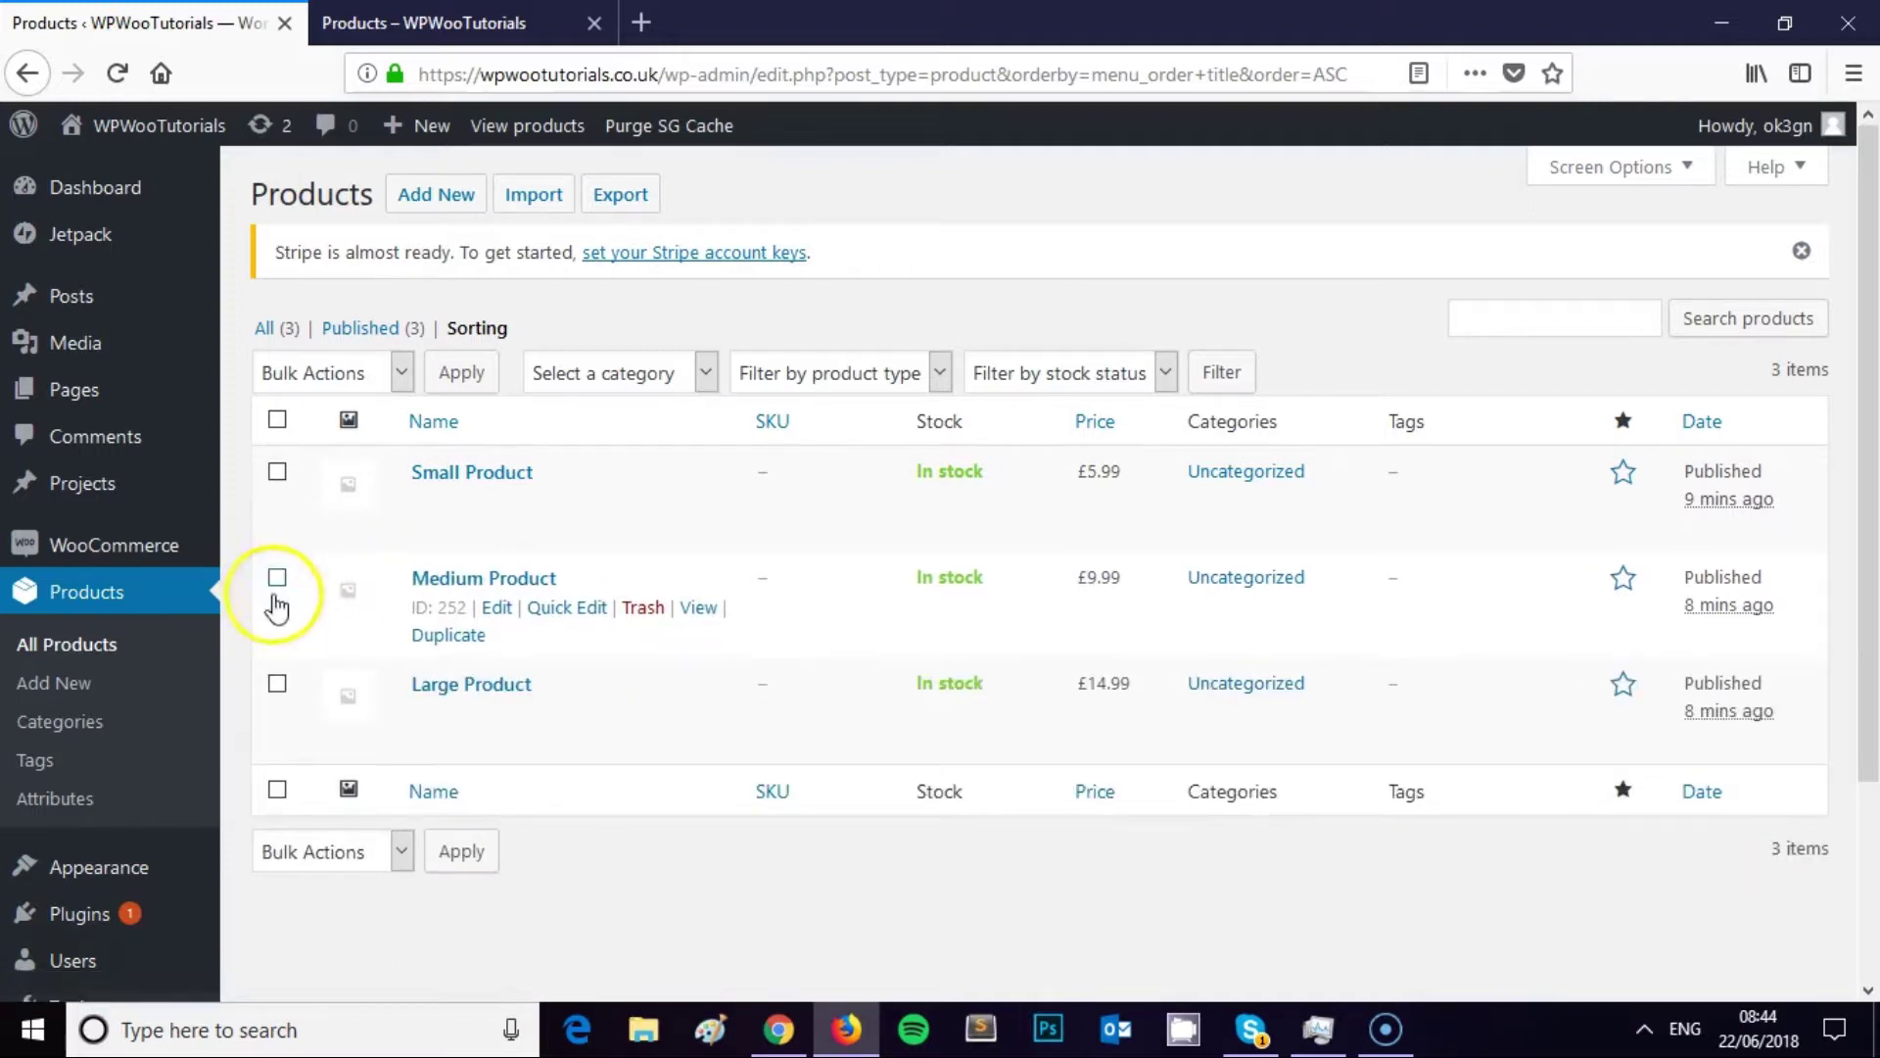
{"action": "left_click", "coordinate": [385, 16]}
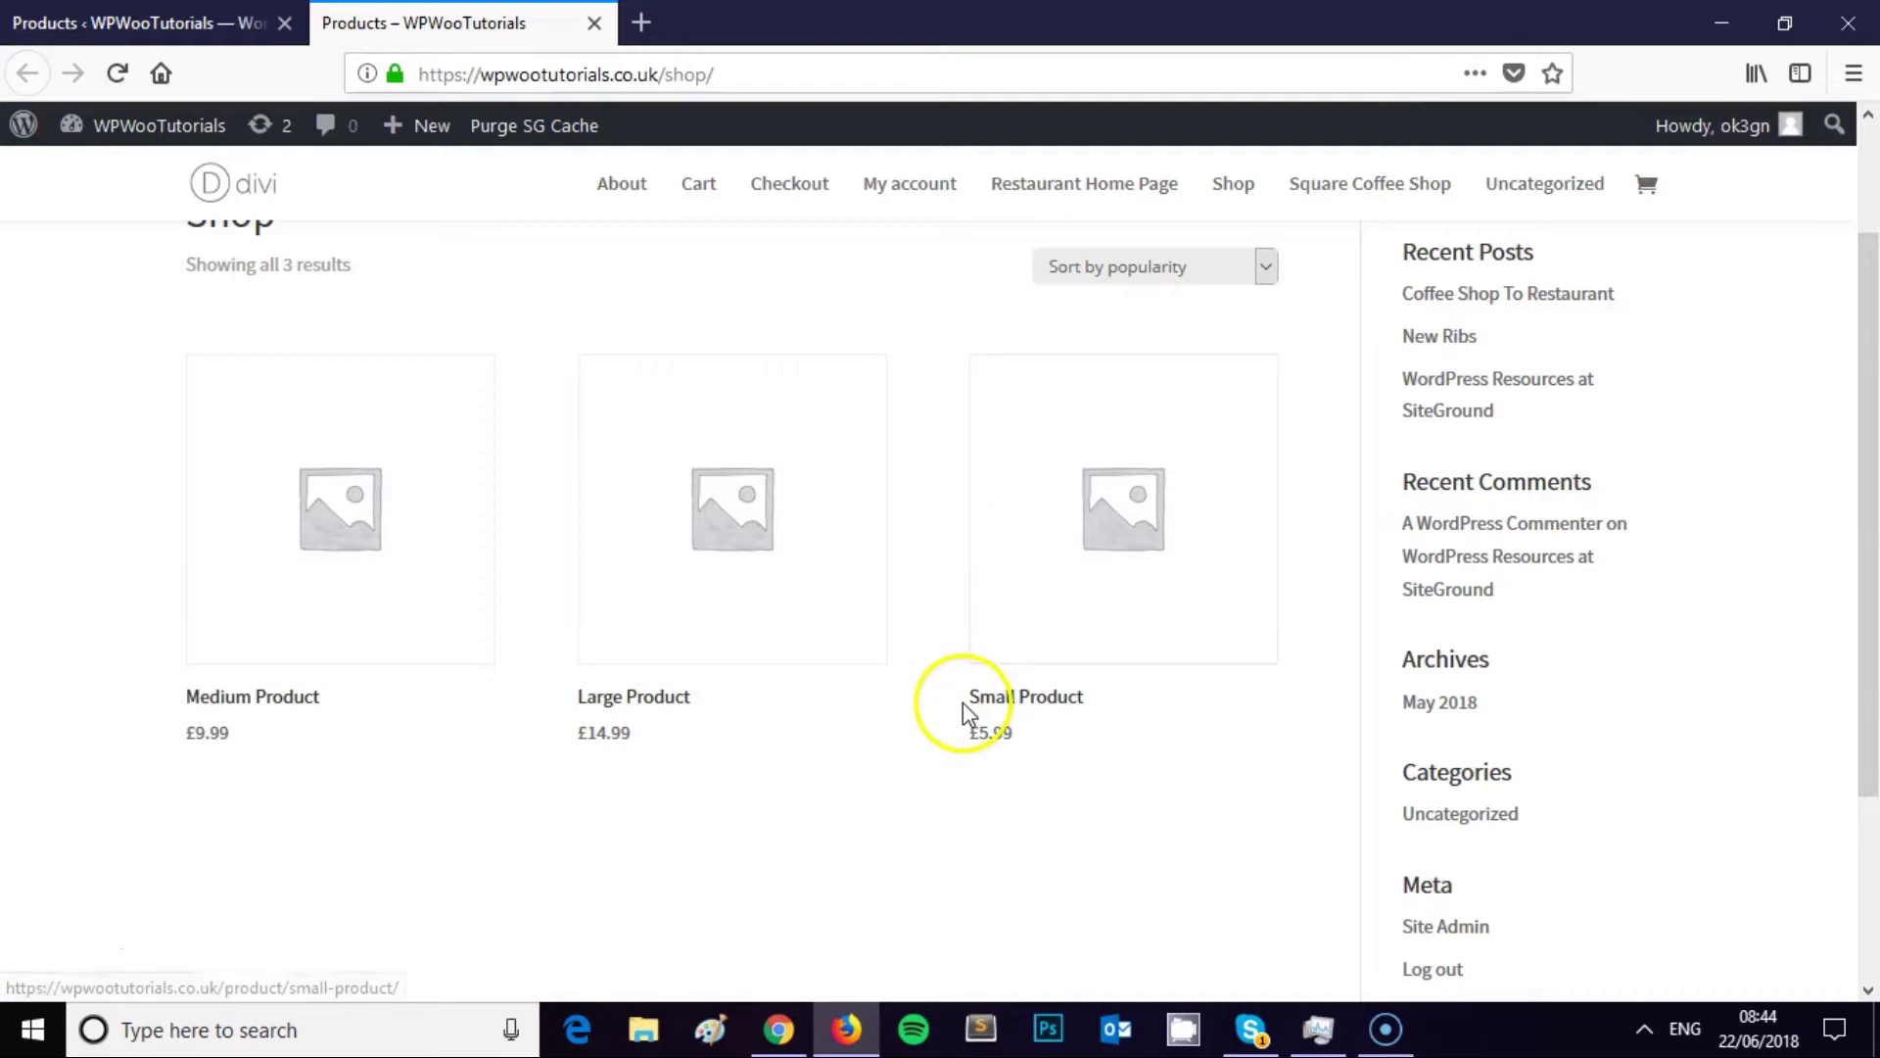
Step: Reload the shop page and confirm it lists Small, Medium, then Large Product
{"action": "key", "text": "F5"}
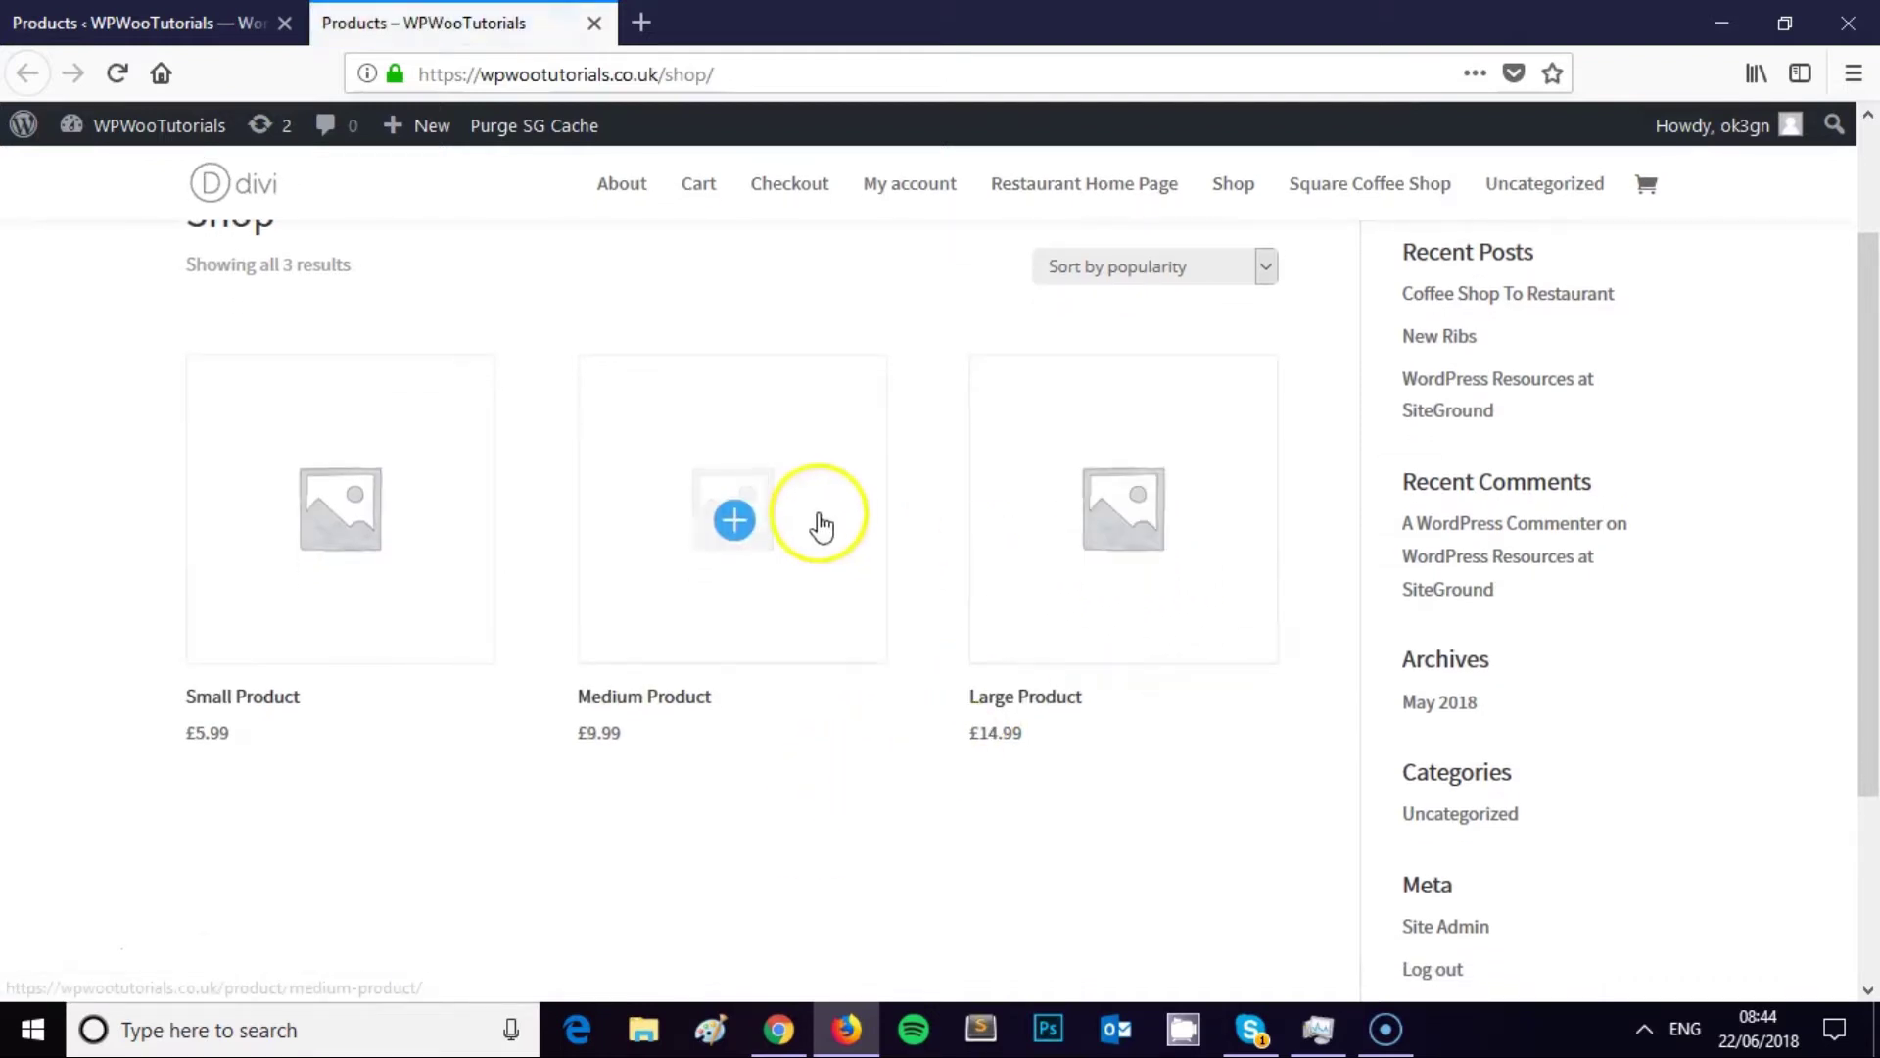
{"action": "scroll", "coordinate": [825, 529], "scroll_direction": "up", "scroll_amount": 2}
{"action": "scroll", "coordinate": [830, 531], "scroll_direction": "down", "scroll_amount": 2}
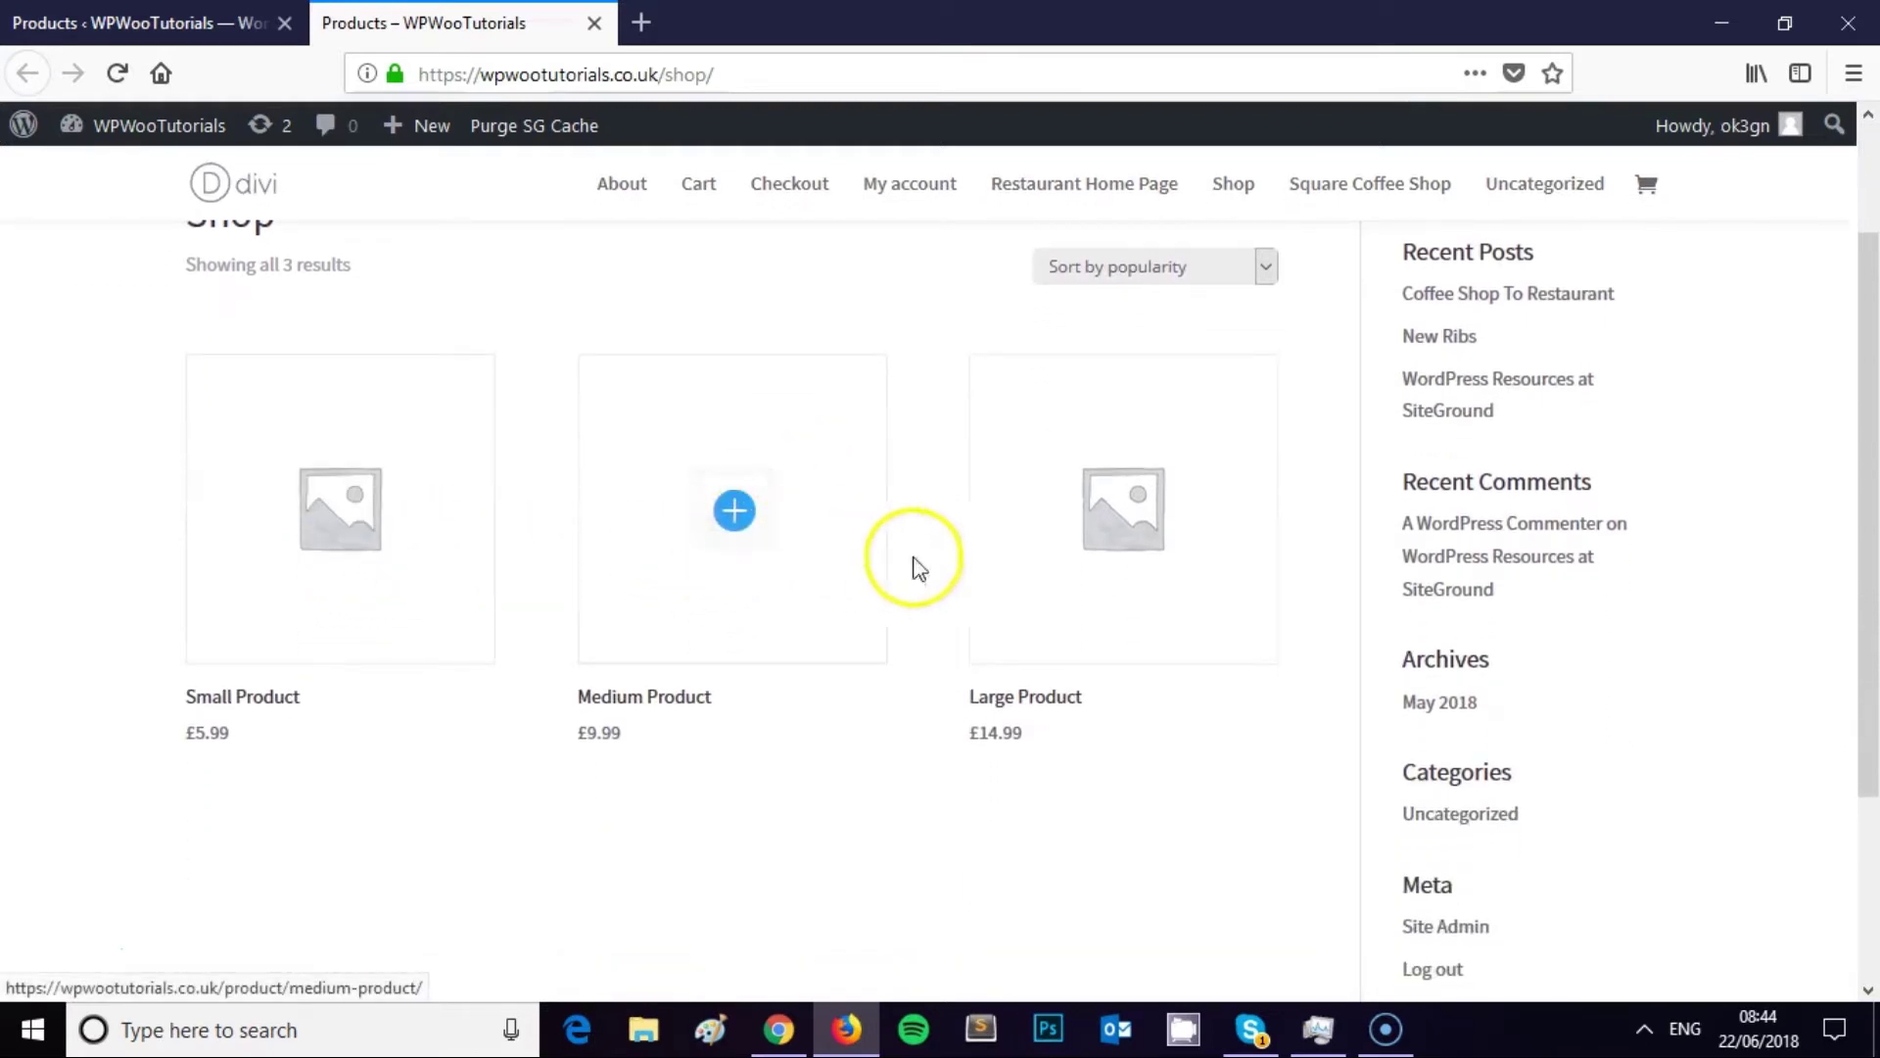
{"action": "scroll", "coordinate": [1069, 568], "scroll_direction": "up", "scroll_amount": 2}
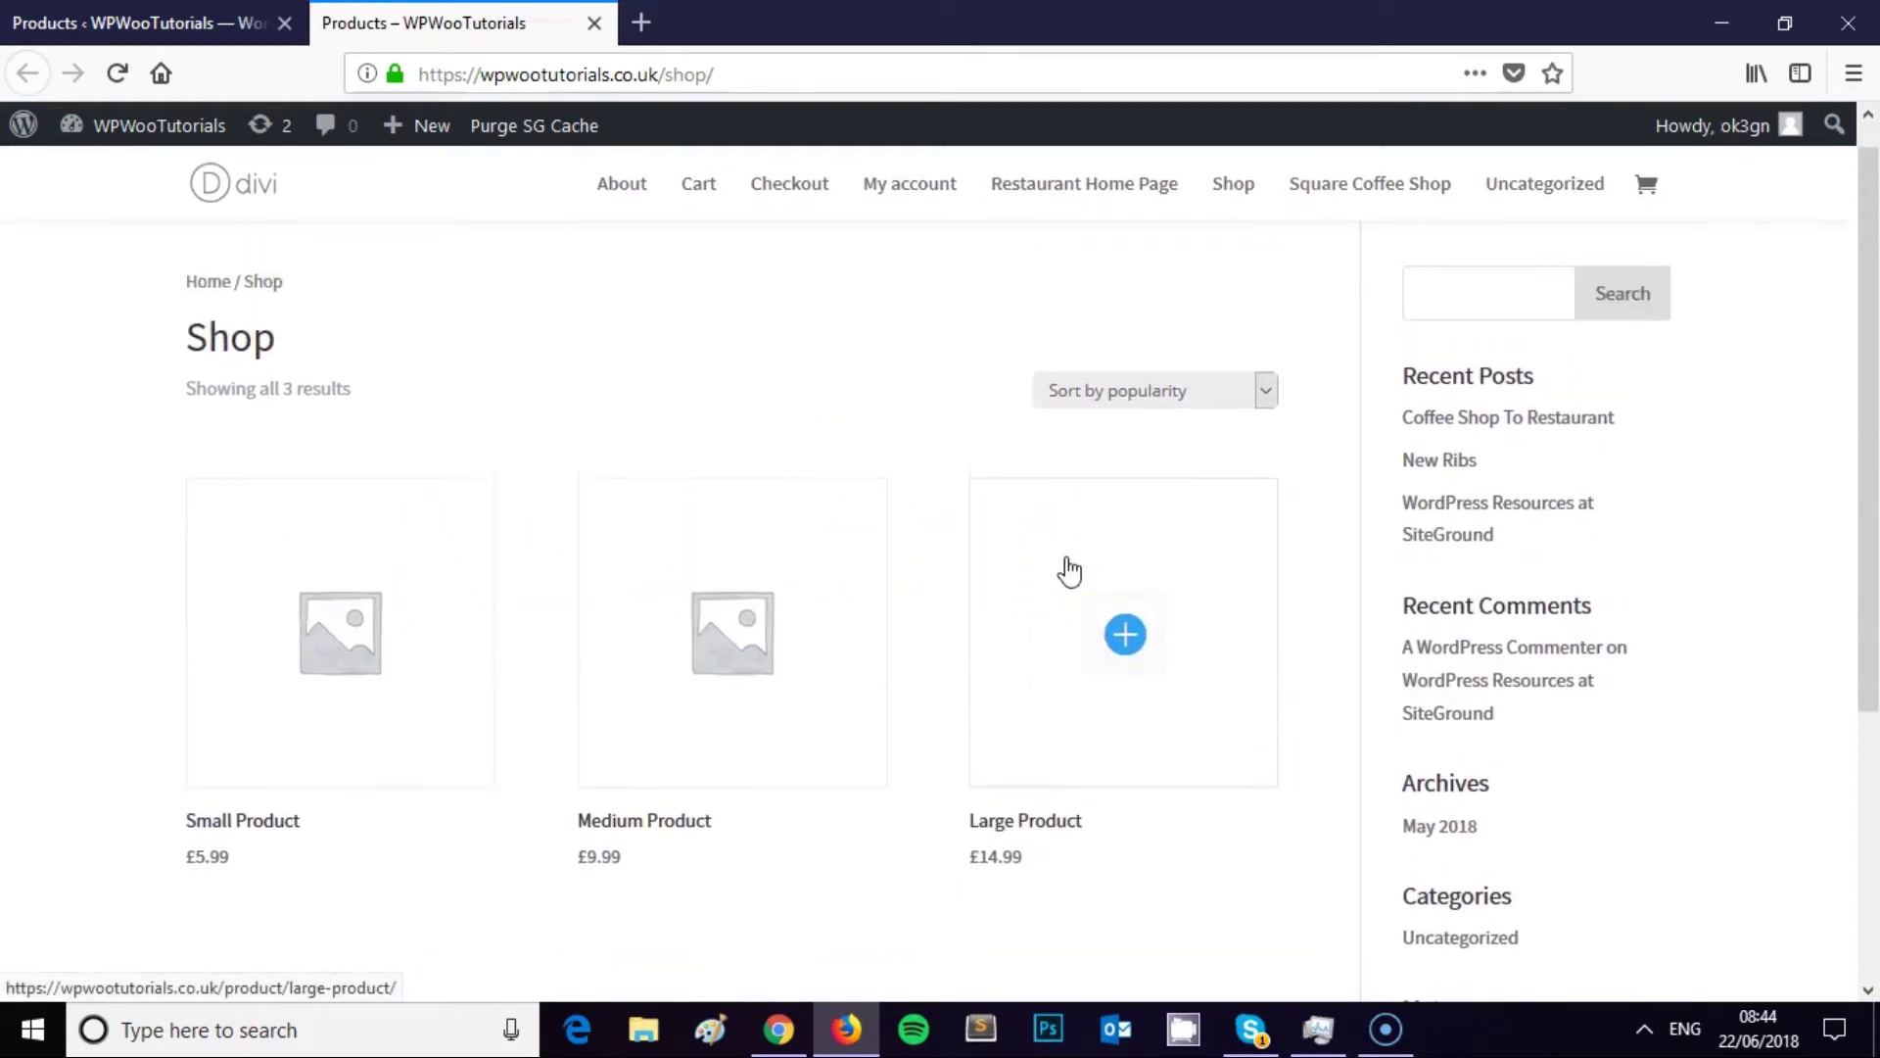
{"action": "scroll", "coordinate": [1067, 566], "scroll_direction": "down", "scroll_amount": 5}
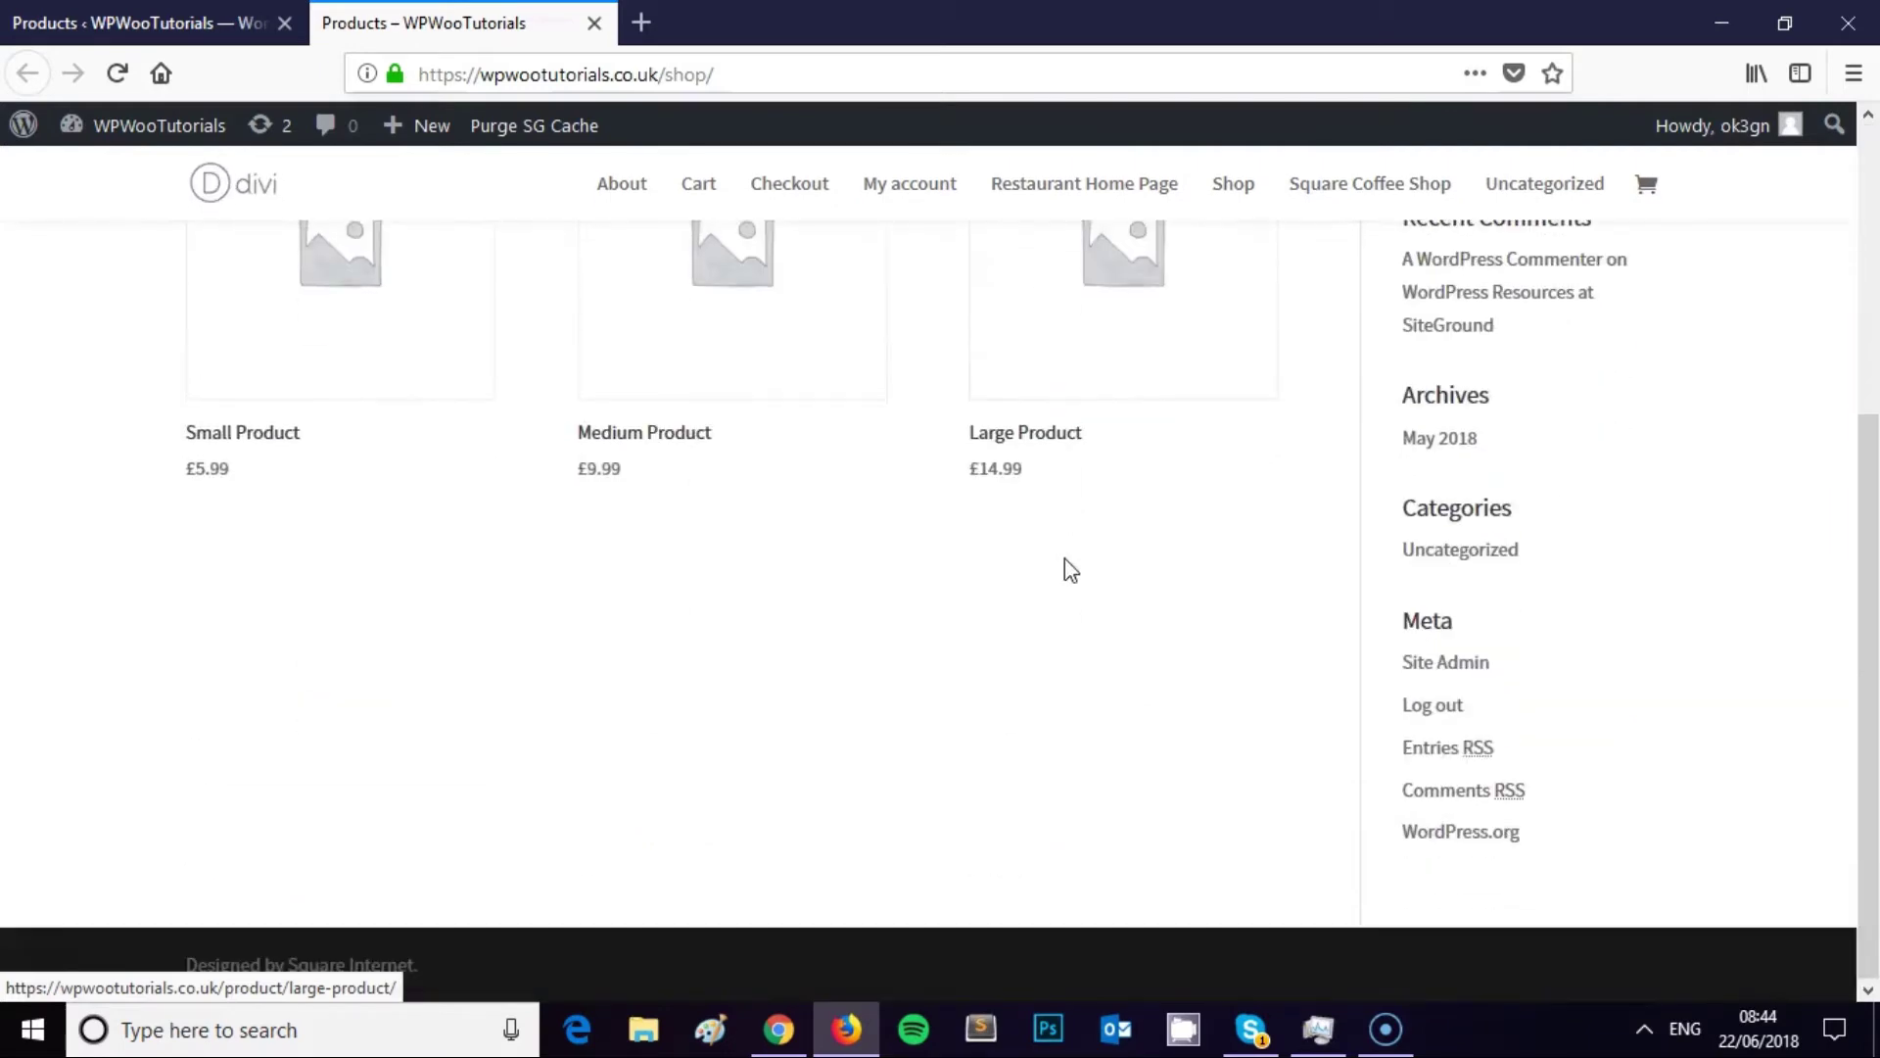
{"action": "scroll", "coordinate": [1065, 568], "scroll_direction": "up", "scroll_amount": 3}
Step: Return to the admin products list and close the category filter without choosing a category
{"action": "left_click", "coordinate": [142, 22]}
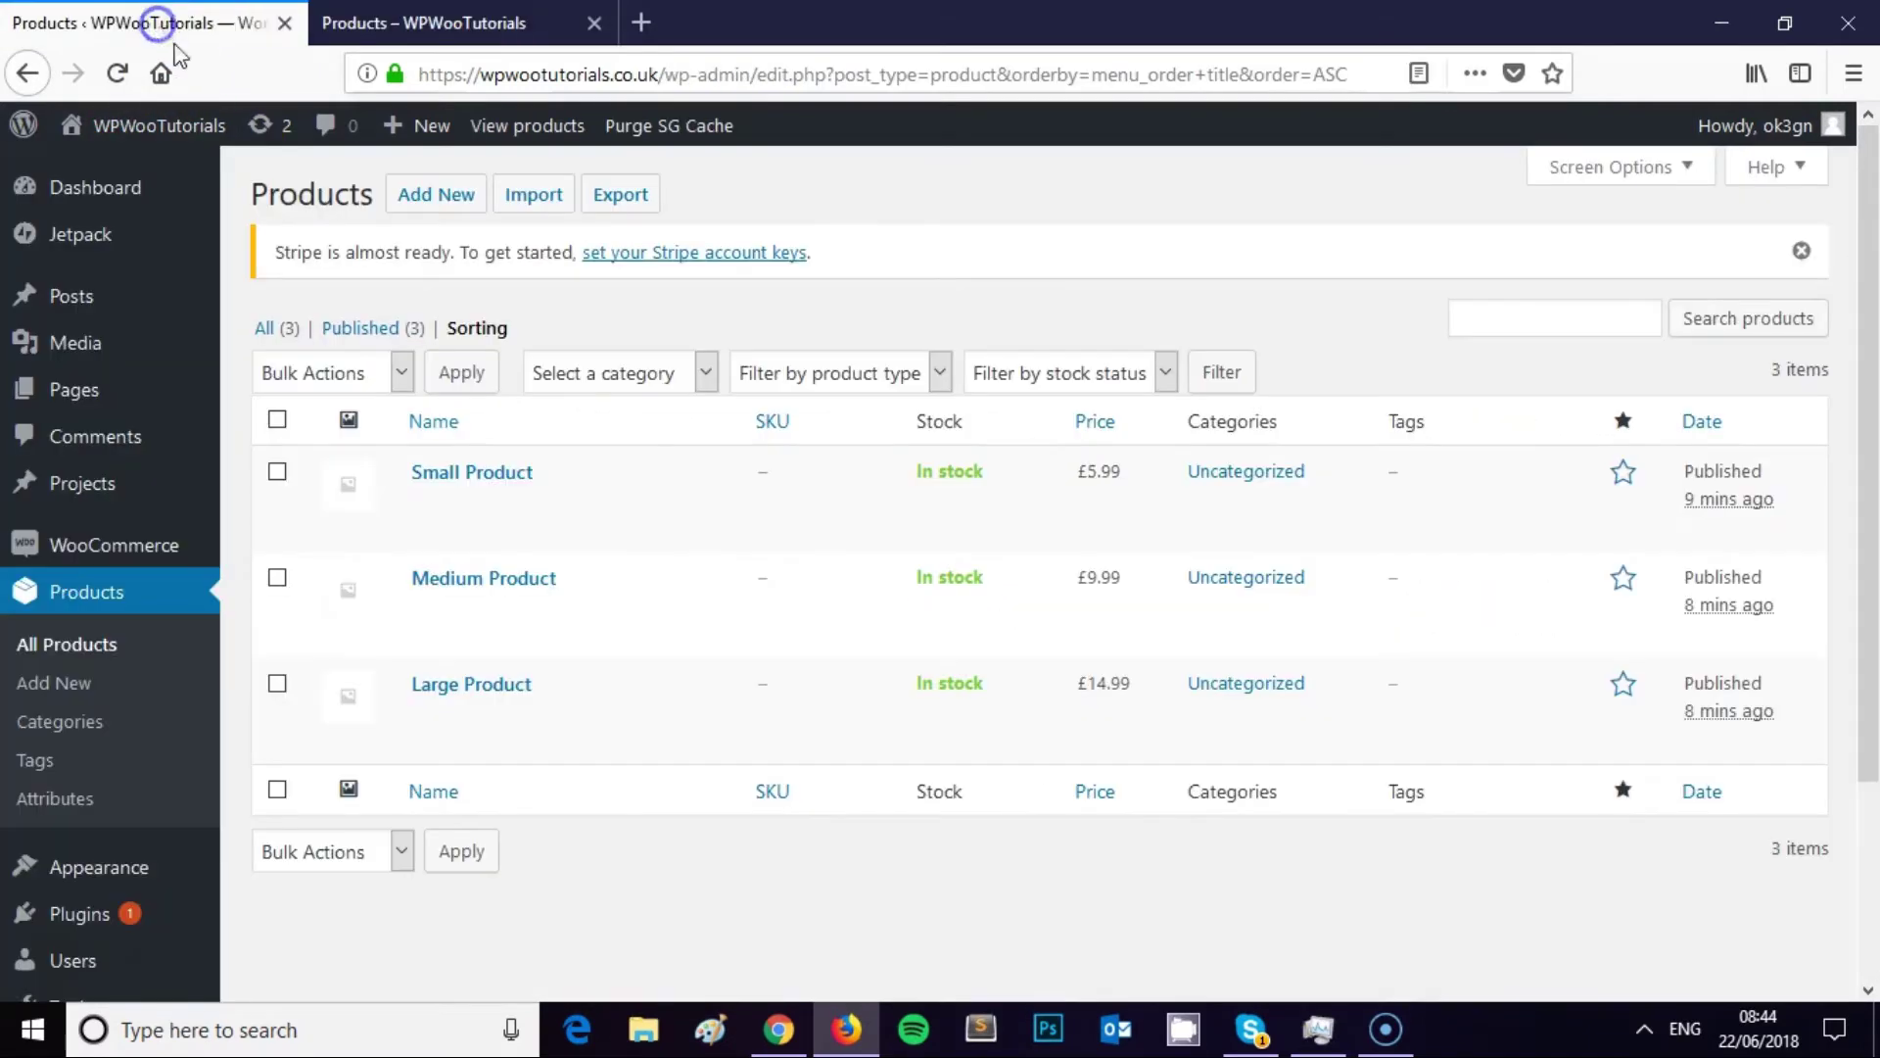
{"action": "left_click", "coordinate": [672, 382]}
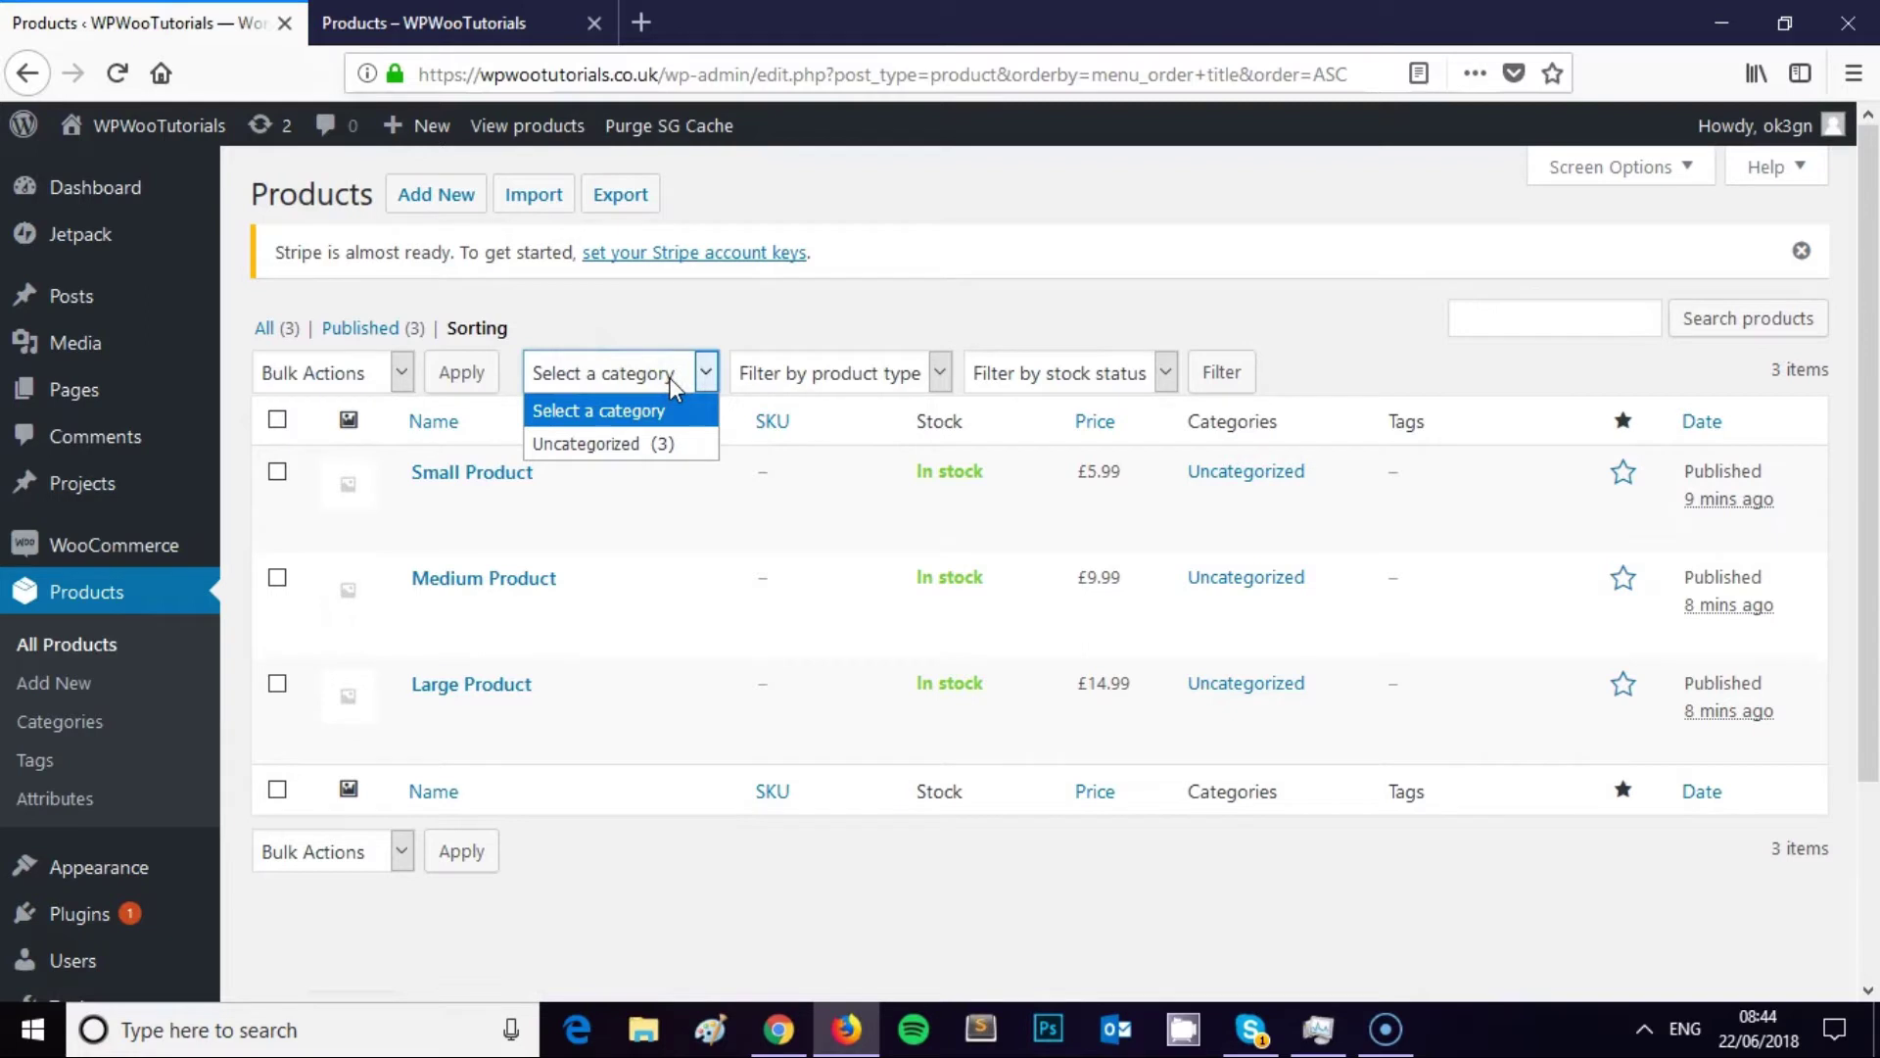
{"action": "left_click", "coordinate": [671, 384]}
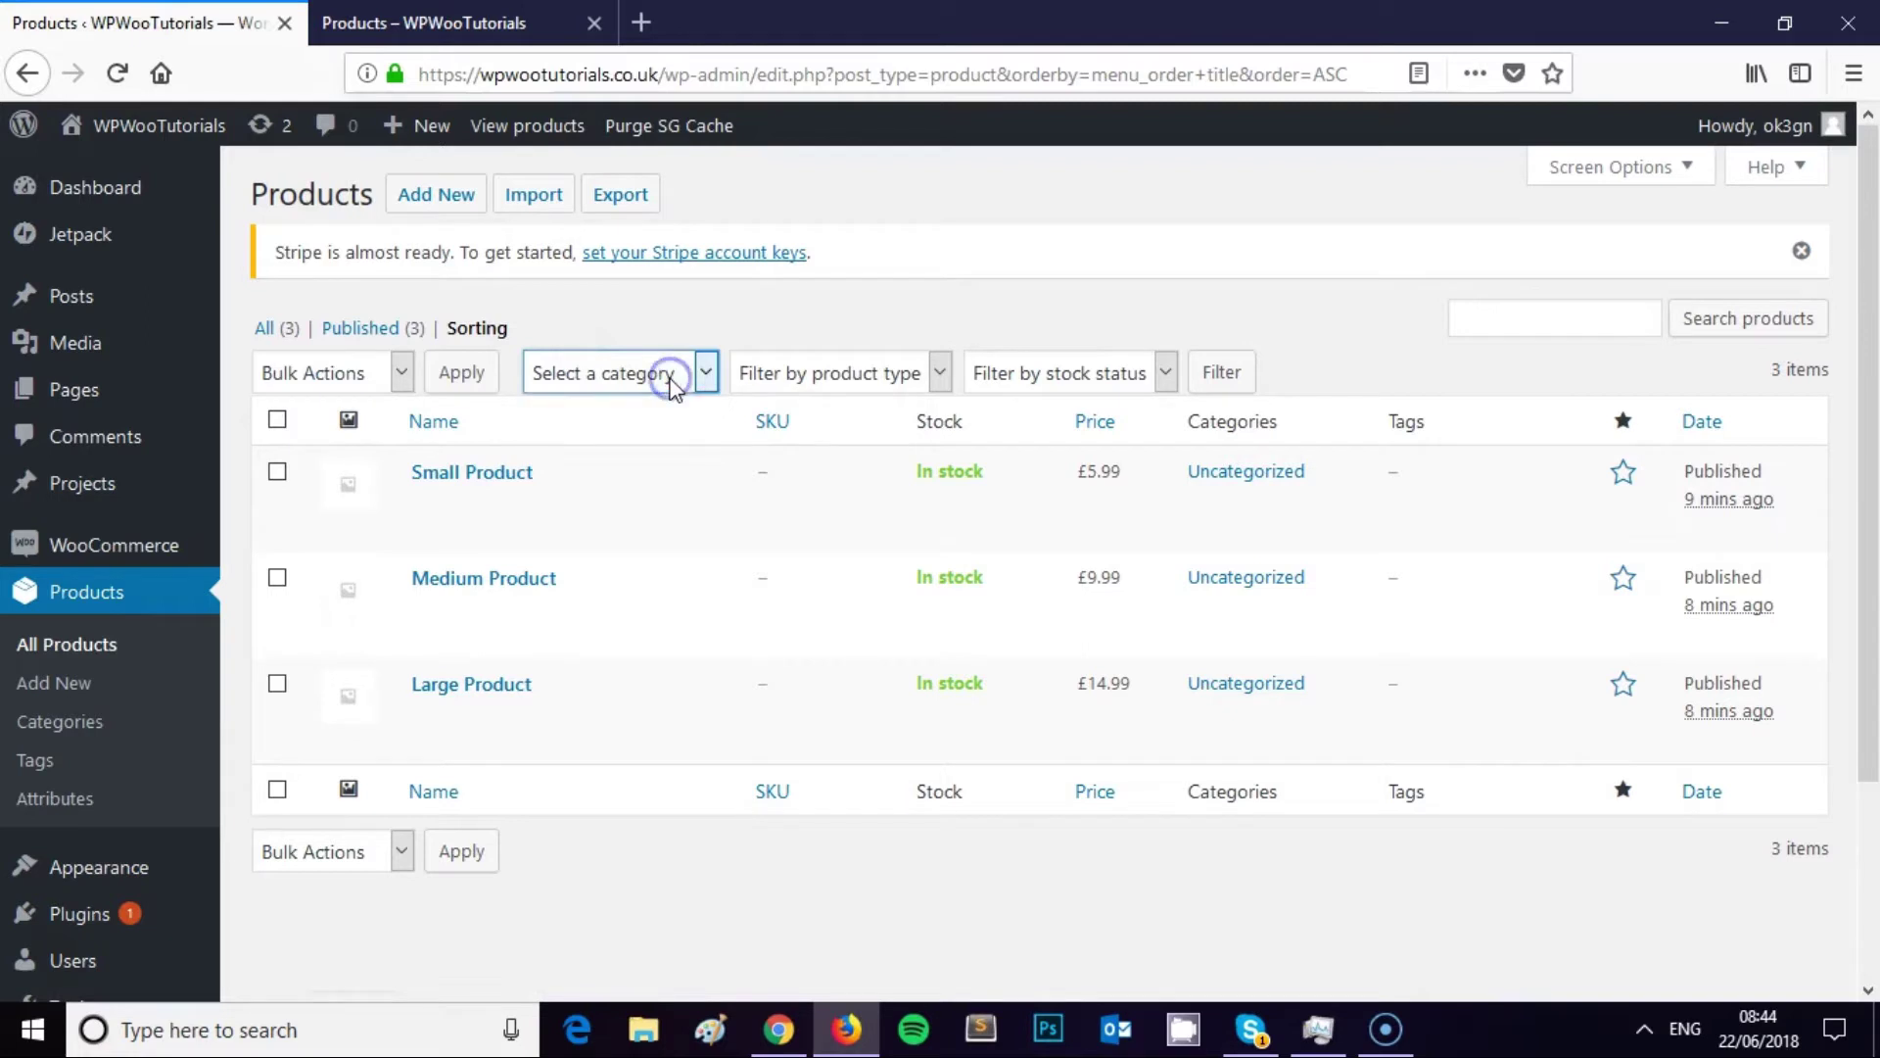